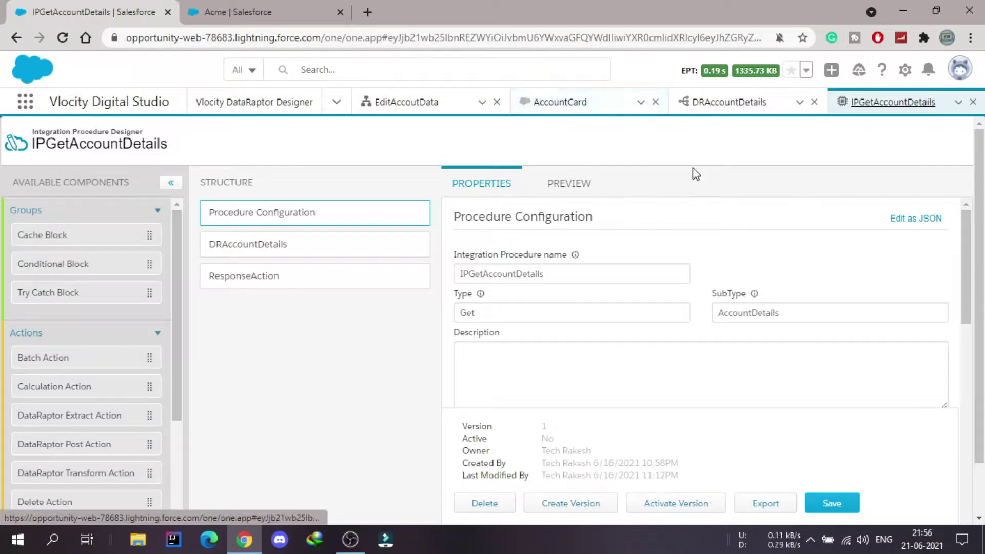
- Activate the current version of the IPGetAccountDetails integration procedure
{"action": "scroll", "coordinate": [663, 185], "scroll_direction": "down", "scroll_amount": 1}
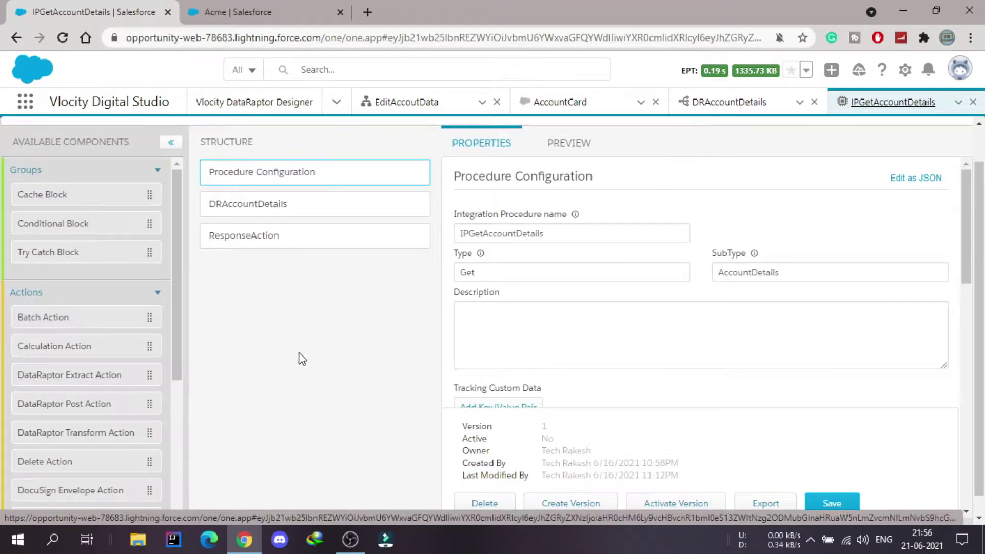
{"action": "scroll", "coordinate": [302, 359], "scroll_direction": "up", "scroll_amount": 1}
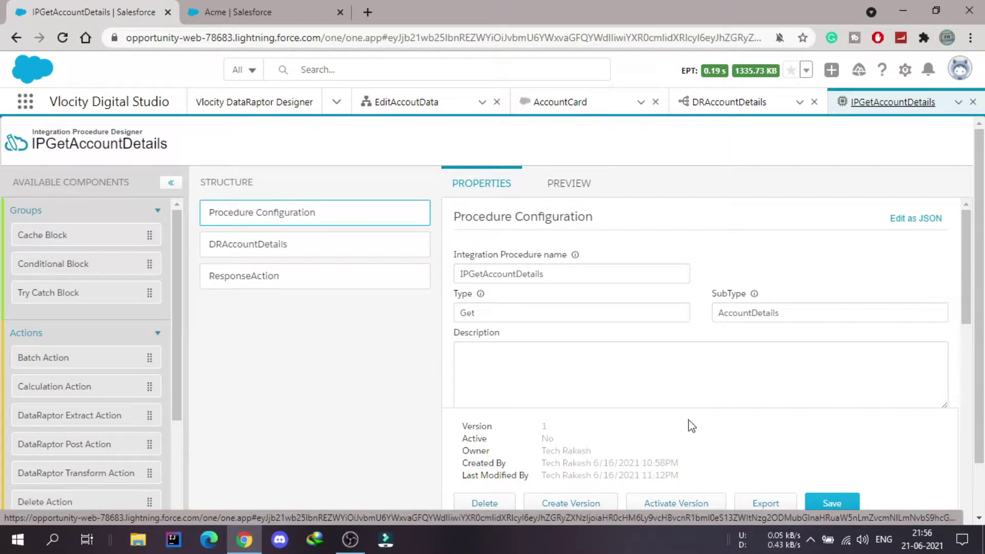
{"action": "left_click", "coordinate": [672, 503]}
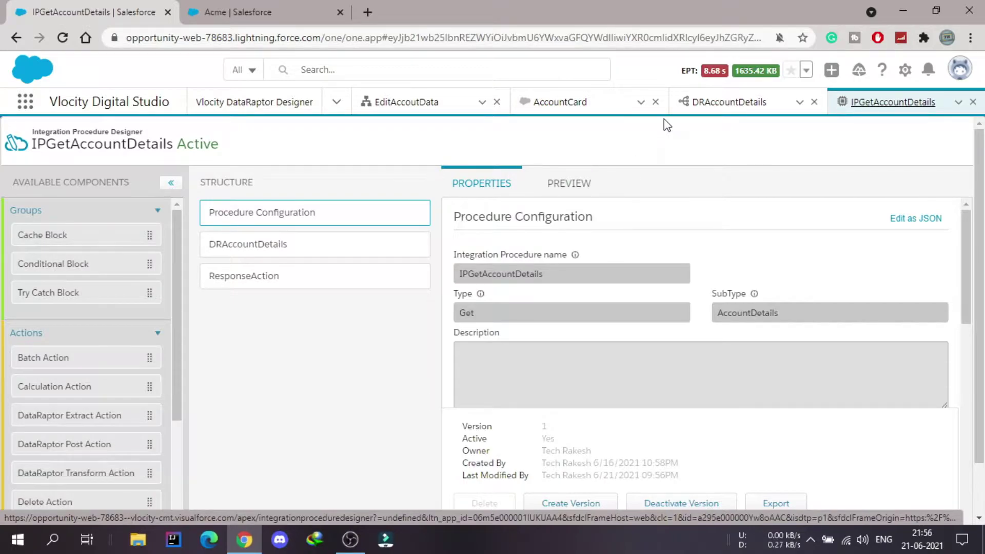
- Deactivate the AccountCard FlexCard so it can be edited, and close the finished progress dialog
{"action": "left_click", "coordinate": [565, 105]}
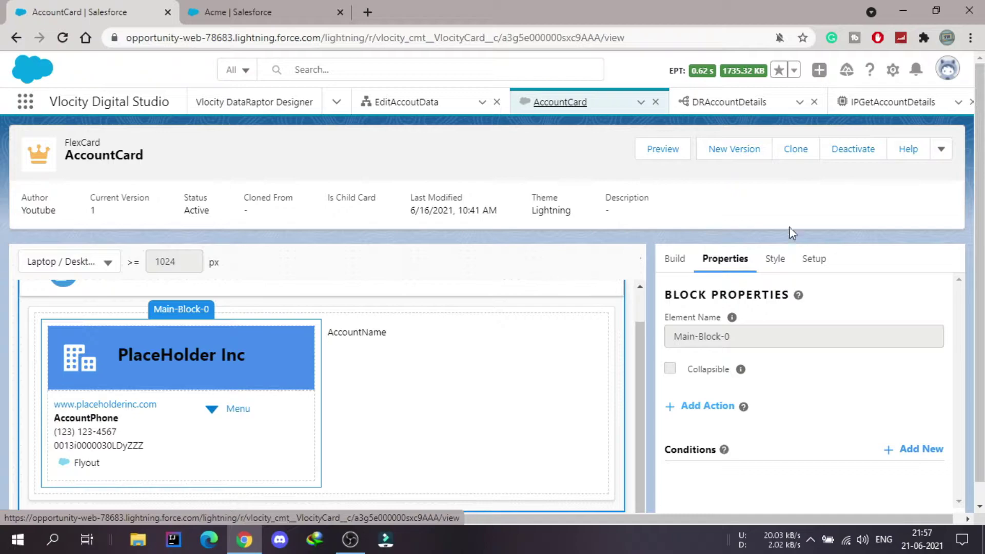
{"action": "left_click", "coordinate": [855, 149]}
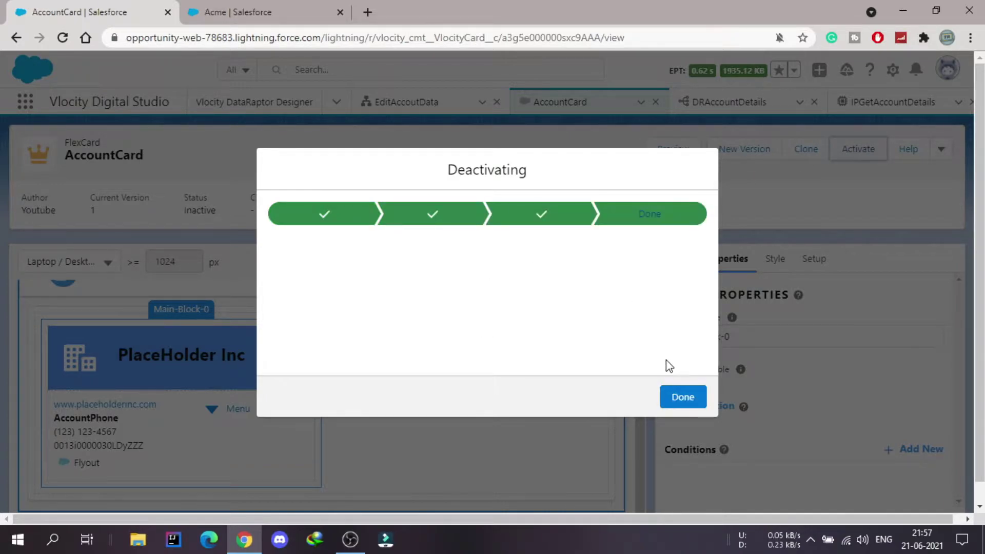
{"action": "left_click", "coordinate": [684, 400]}
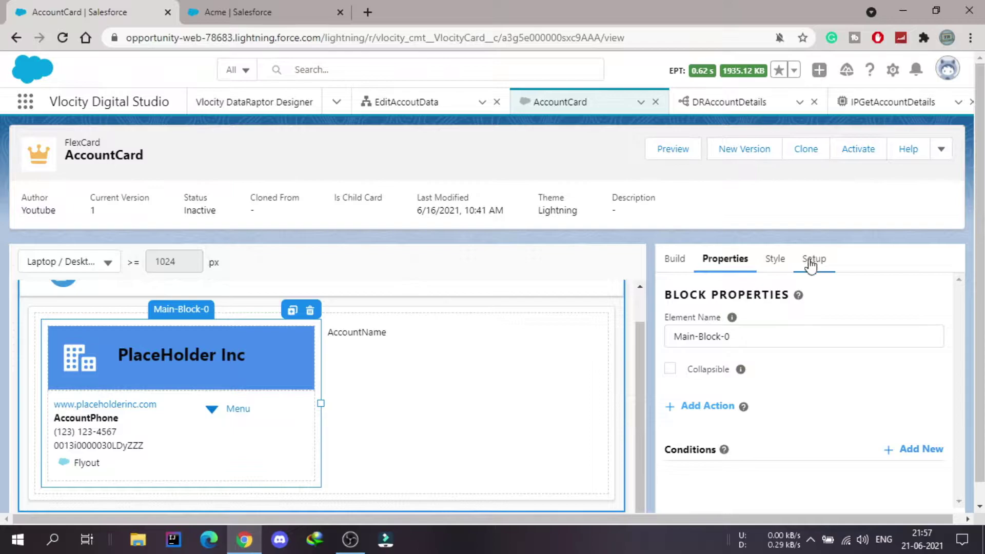
- Replace the integration procedure in AccountCard's data source with Get_AccountDetails, checking the procedure's Type and SubType for the name
{"action": "left_click", "coordinate": [808, 264]}
{"action": "scroll", "coordinate": [793, 367], "scroll_direction": "down", "scroll_amount": 3}
{"action": "scroll", "coordinate": [791, 364], "scroll_direction": "down", "scroll_amount": 5}
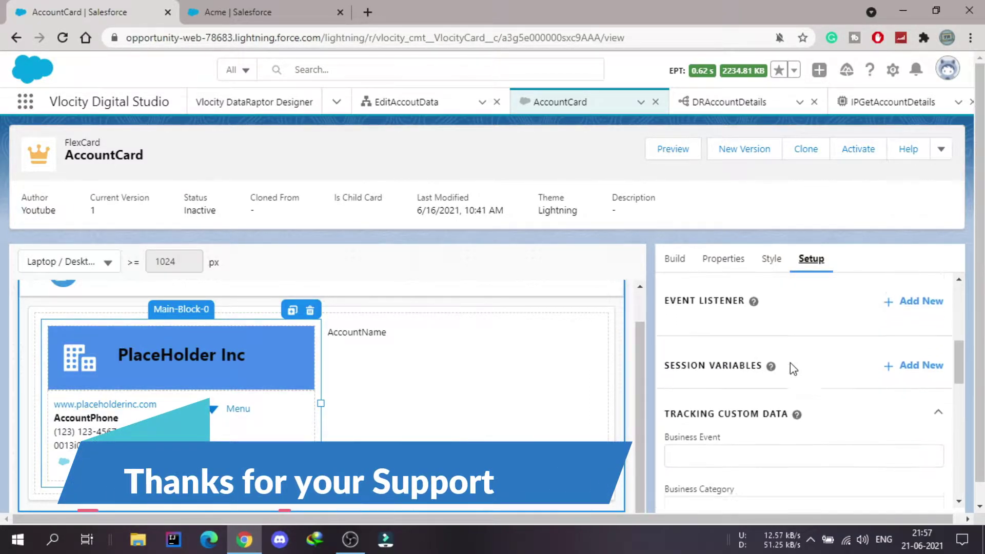
{"action": "scroll", "coordinate": [793, 368], "scroll_direction": "down", "scroll_amount": 5}
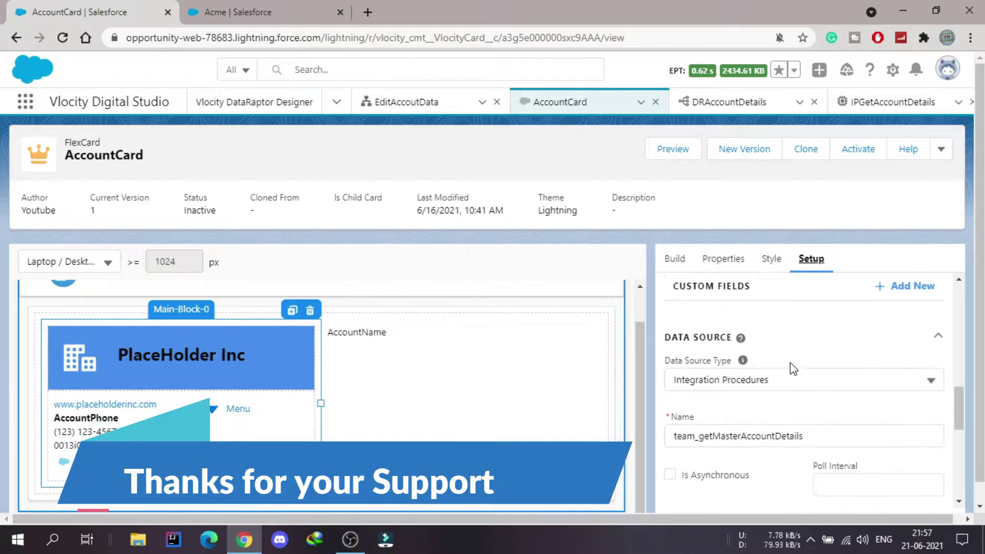
{"action": "scroll", "coordinate": [792, 370], "scroll_direction": "down", "scroll_amount": 1}
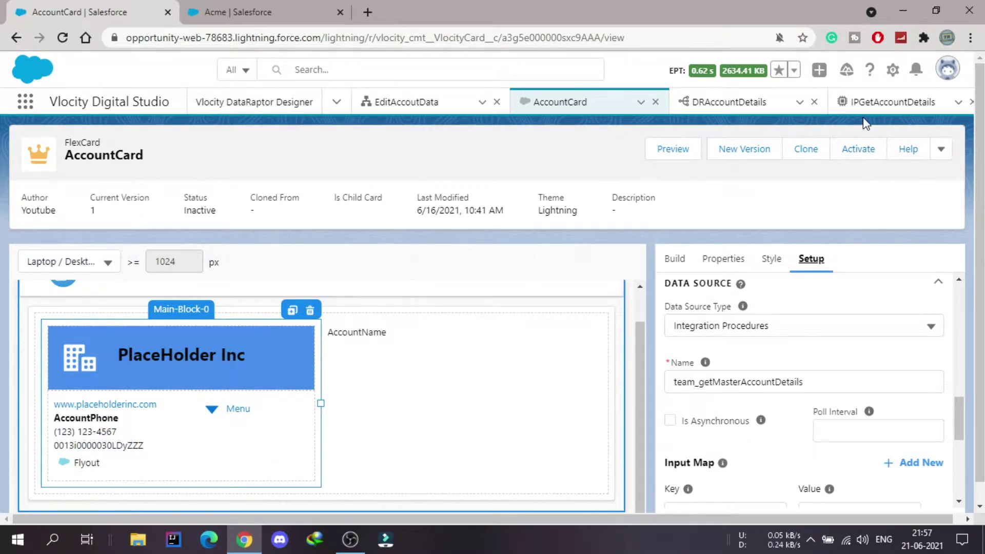
{"action": "double_click", "coordinate": [810, 380]}
{"action": "key", "text": "BackSpace"}
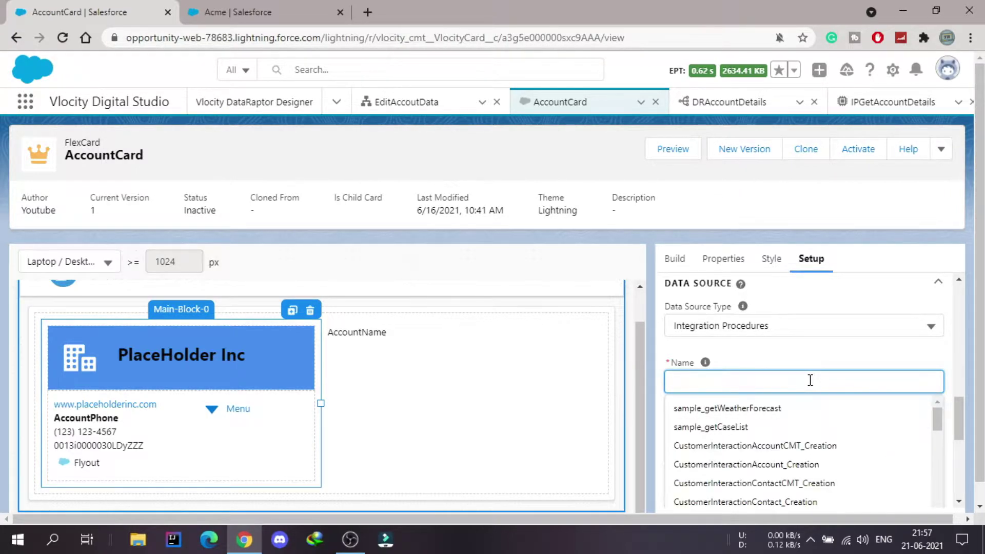
{"action": "left_click", "coordinate": [893, 101]}
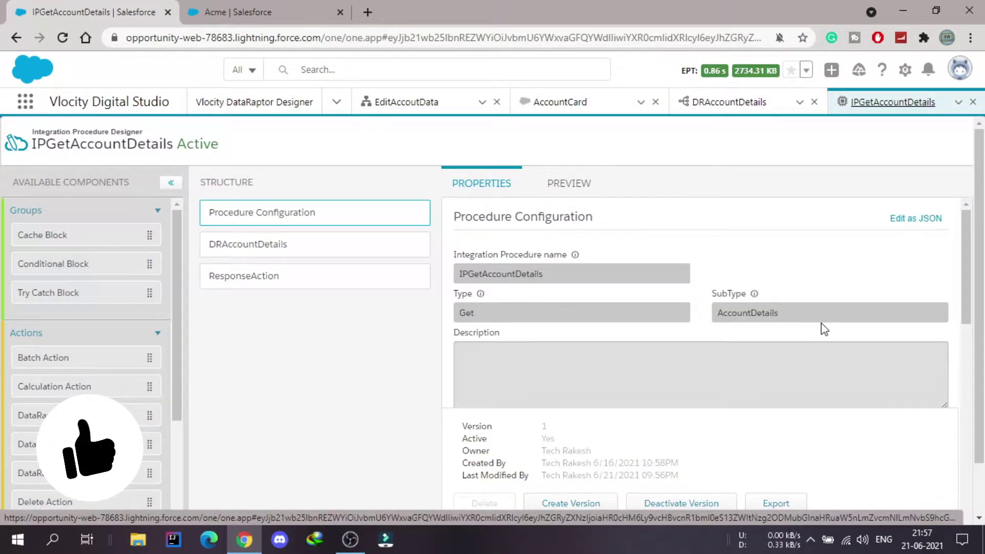
{"action": "left_click", "coordinate": [753, 98]}
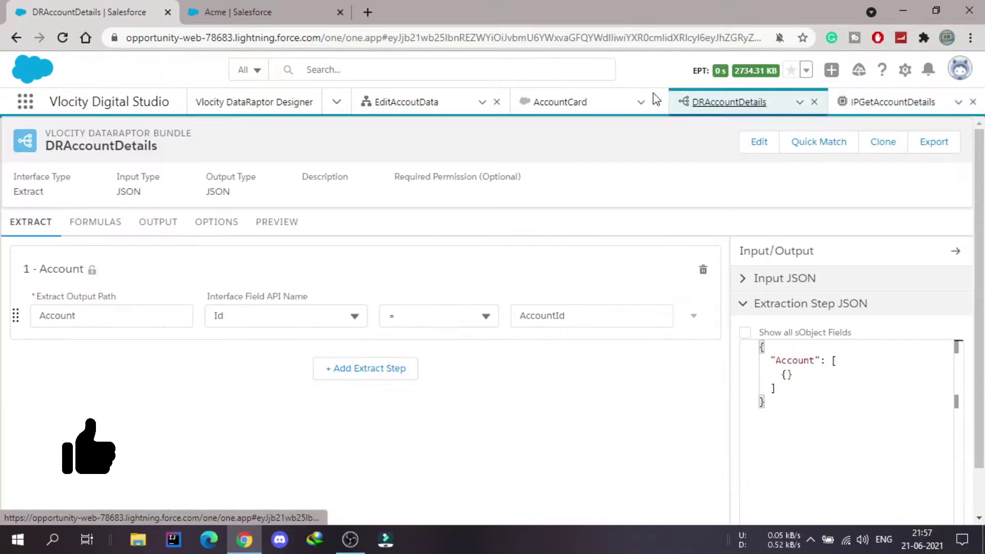
{"action": "left_click", "coordinate": [624, 102]}
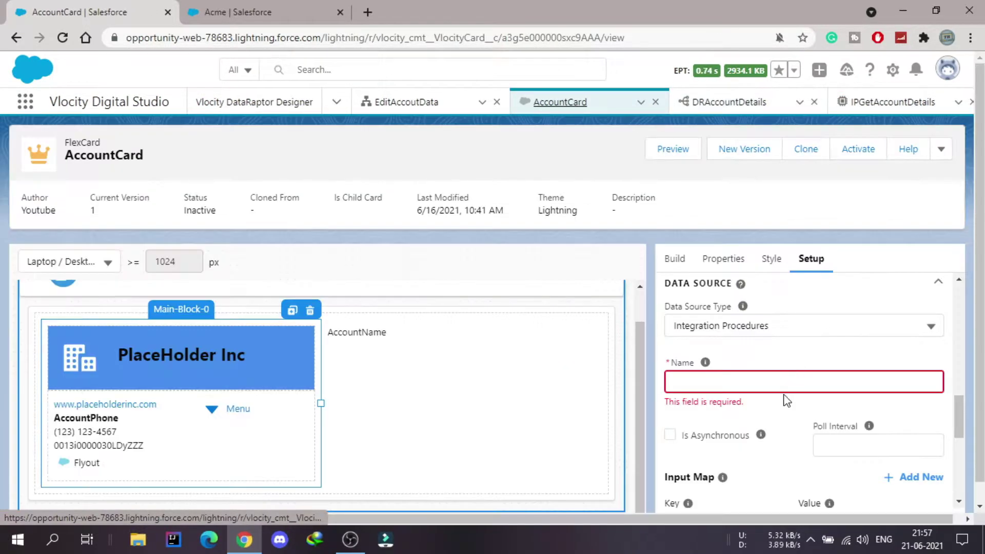
{"action": "left_click", "coordinate": [781, 380]}
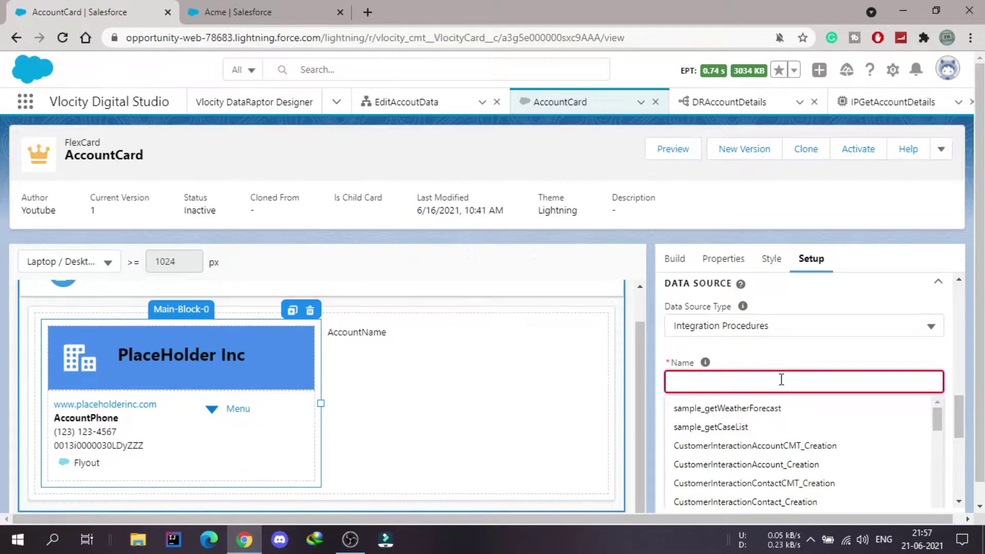
{"action": "type", "text": "get_"}
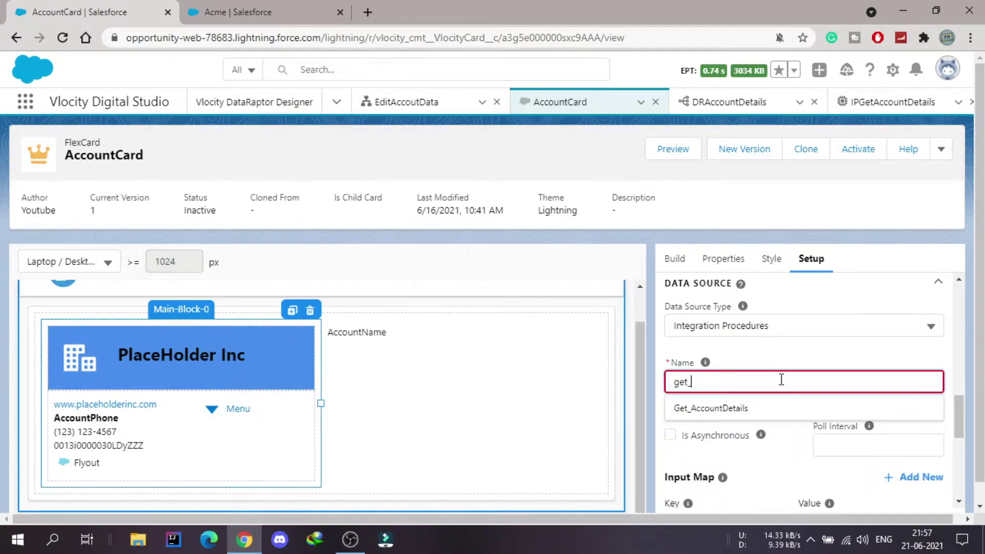
{"action": "left_click", "coordinate": [739, 415]}
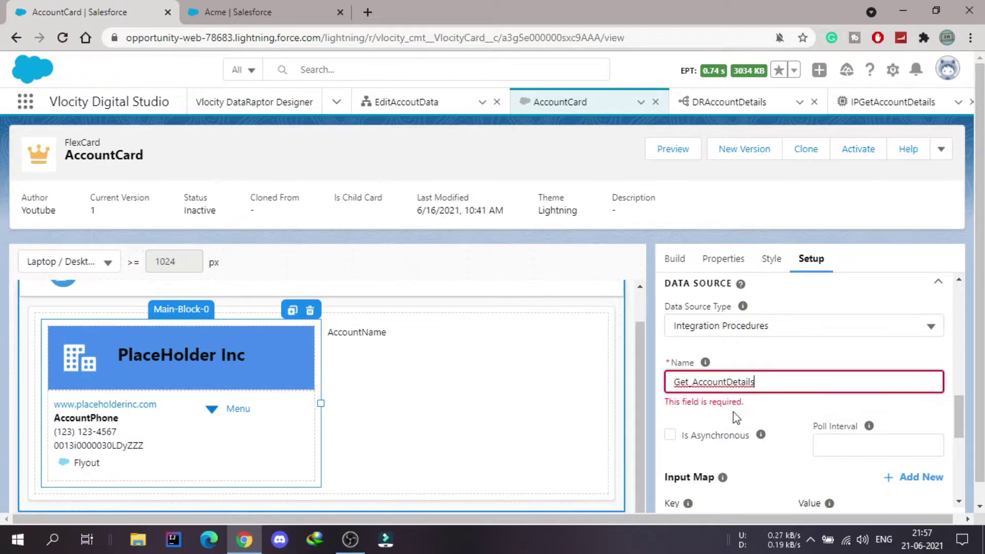
- Compare the AccountId key in the card's input map with the input parameters of the procedure's DRAccountDetails action
{"action": "scroll", "coordinate": [781, 417], "scroll_direction": "down", "scroll_amount": 3}
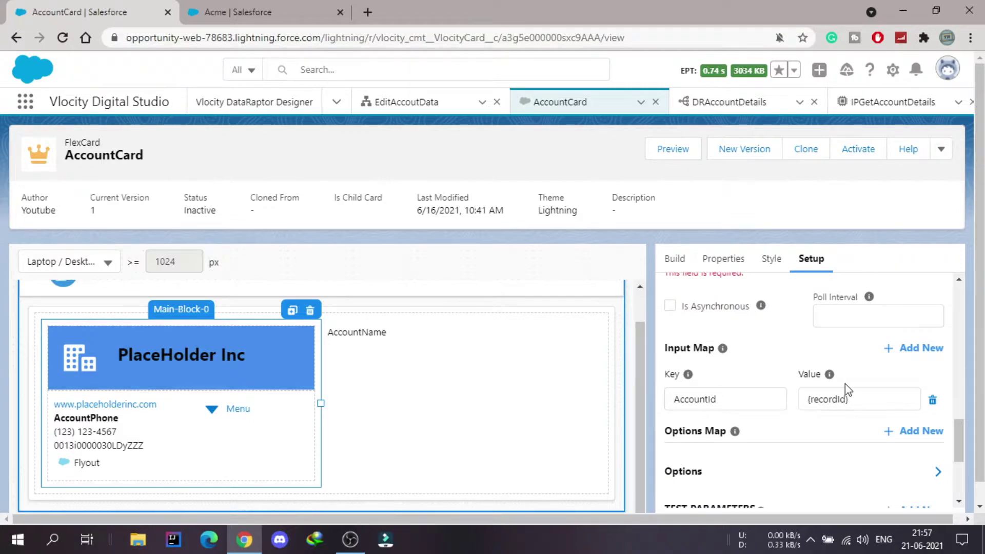
{"action": "left_click_drag", "start_coordinate": [672, 399], "coordinate": [728, 399]}
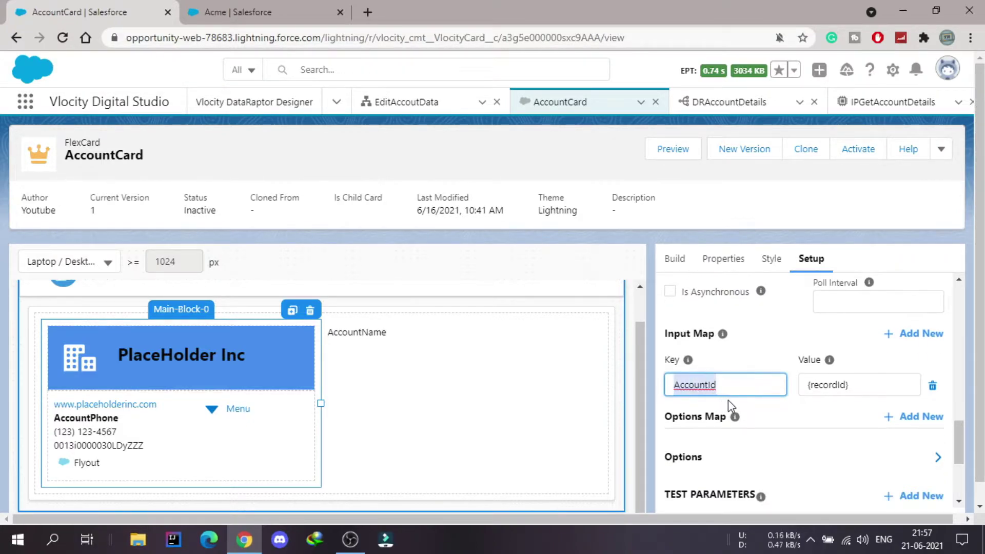
{"action": "left_click", "coordinate": [872, 106]}
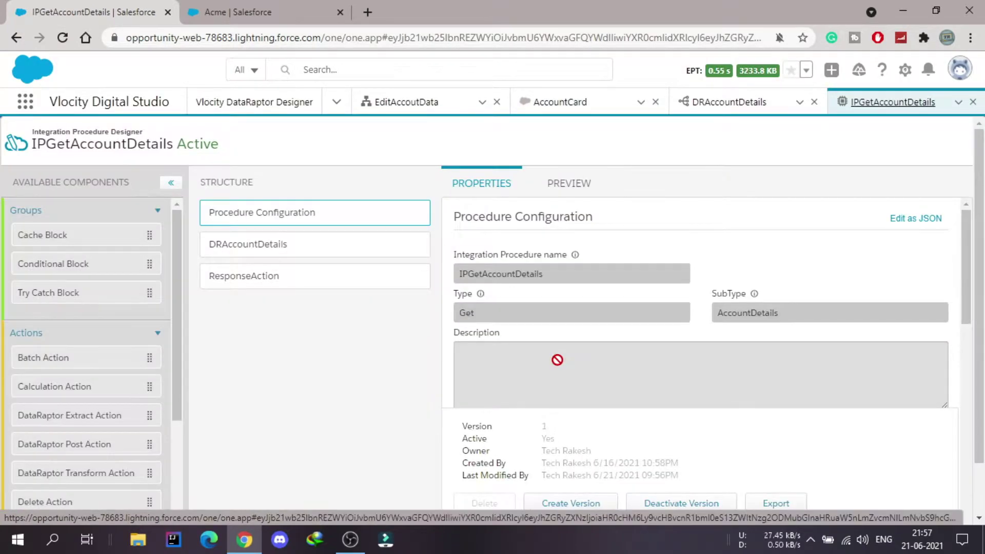
{"action": "left_click", "coordinate": [251, 245]}
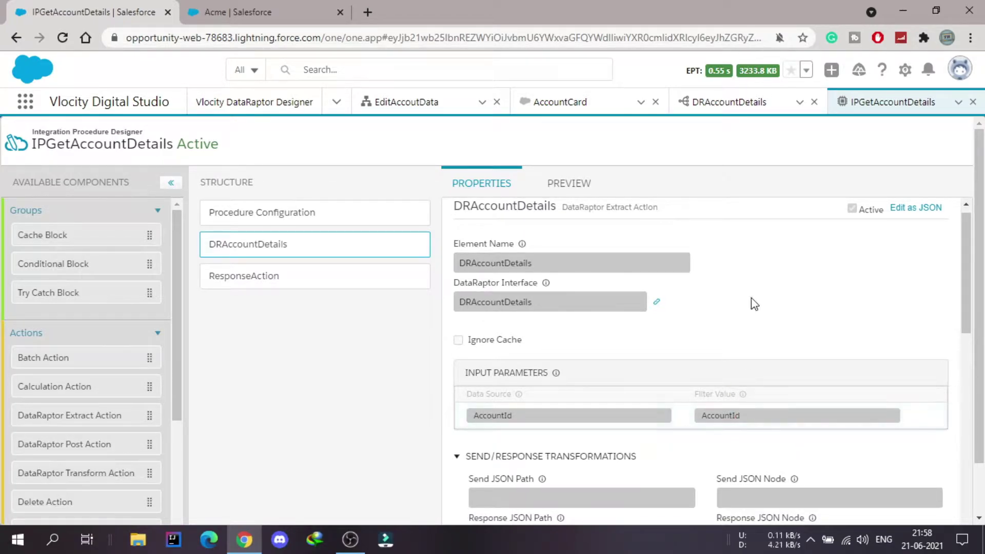
- Clear the Result JSON Path in AccountCard's data source setup
{"action": "left_click", "coordinate": [560, 101]}
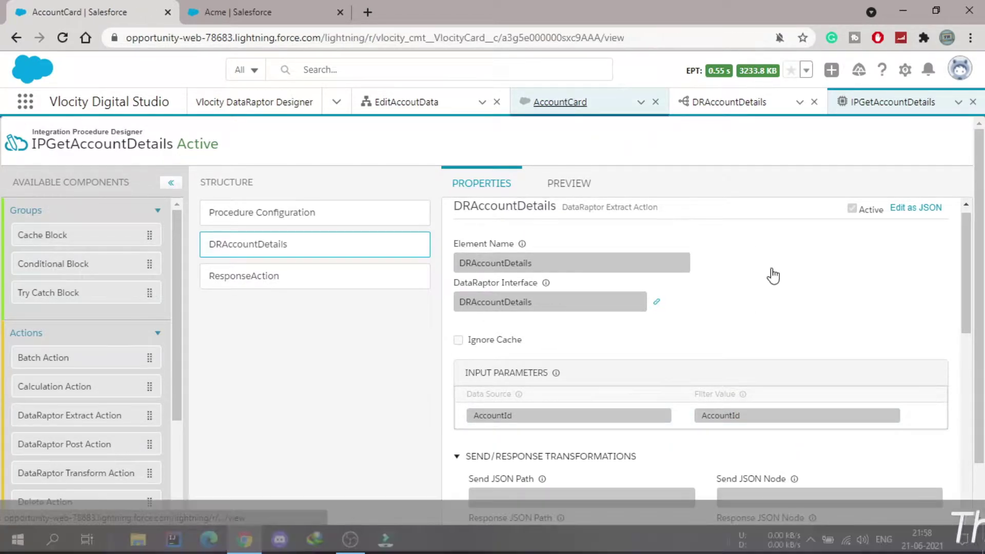
{"action": "scroll", "coordinate": [817, 347], "scroll_direction": "down", "scroll_amount": 3}
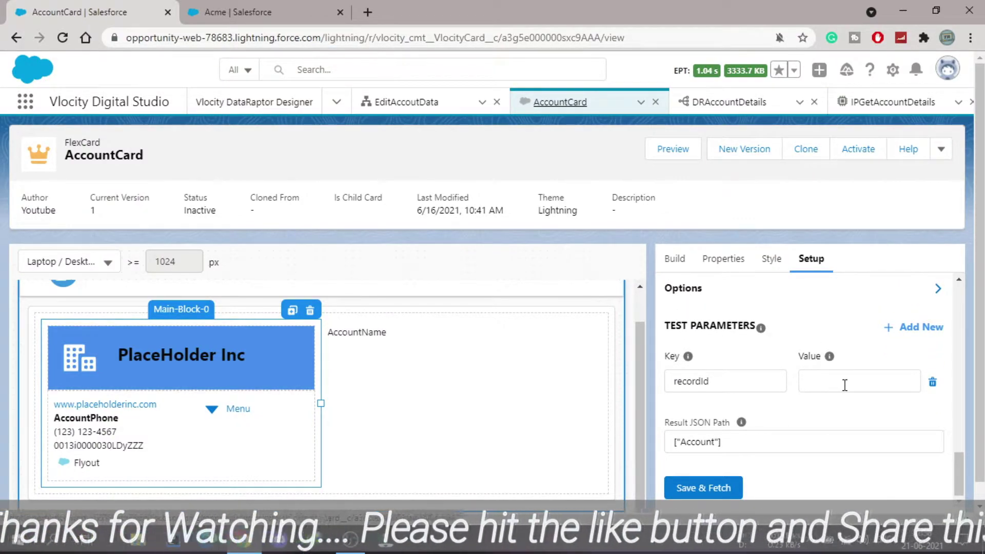
{"action": "left_click", "coordinate": [729, 443]}
{"action": "left_click", "coordinate": [793, 402]}
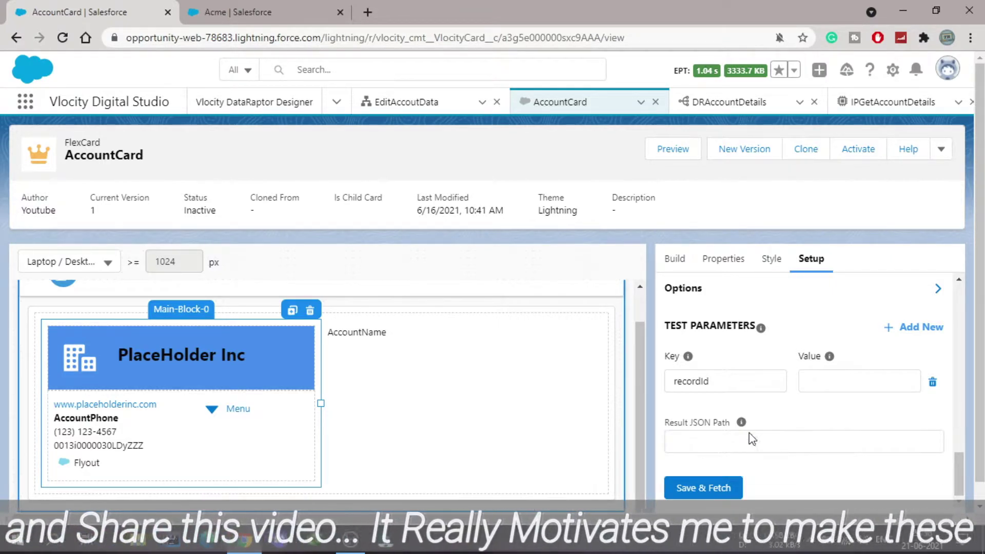
- Save and fetch the card's data source, examine the test results as JSON, refresh them and close the results
{"action": "left_click", "coordinate": [703, 488]}
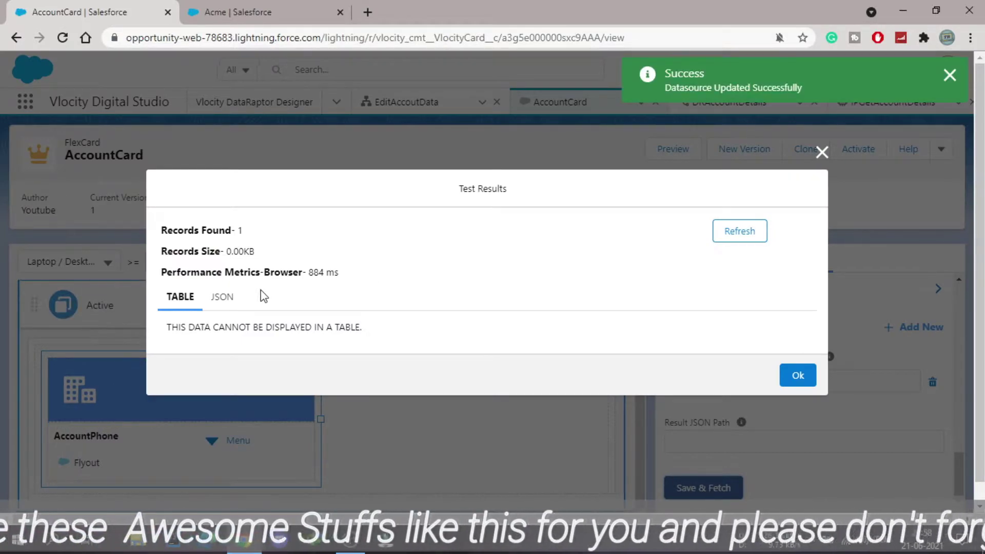
{"action": "left_click", "coordinate": [223, 303]}
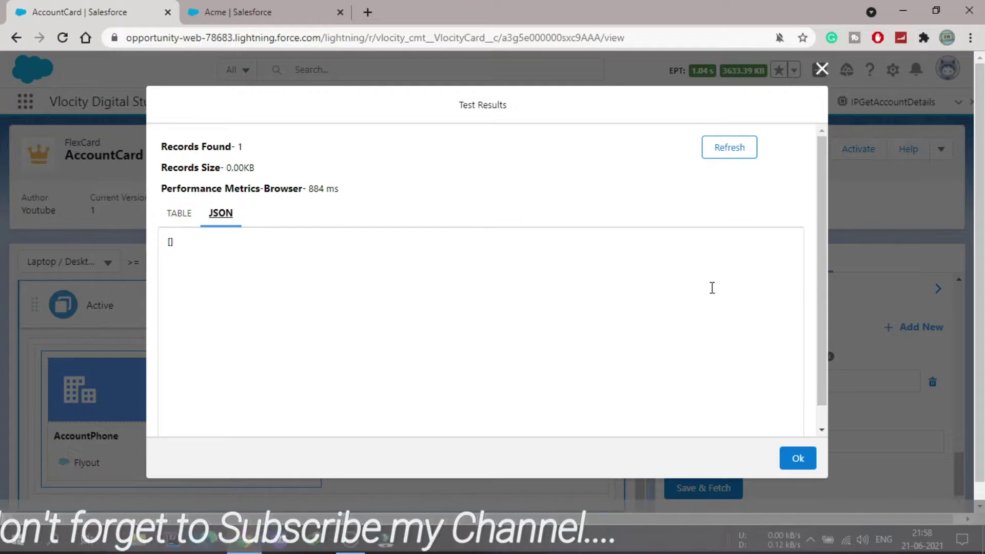
{"action": "left_click", "coordinate": [736, 147]}
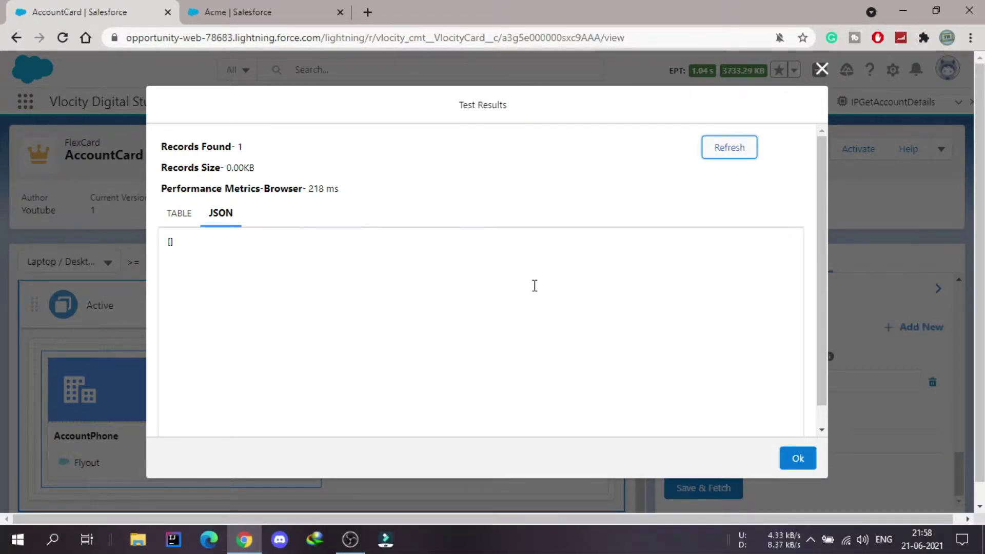
{"action": "left_click", "coordinate": [805, 464]}
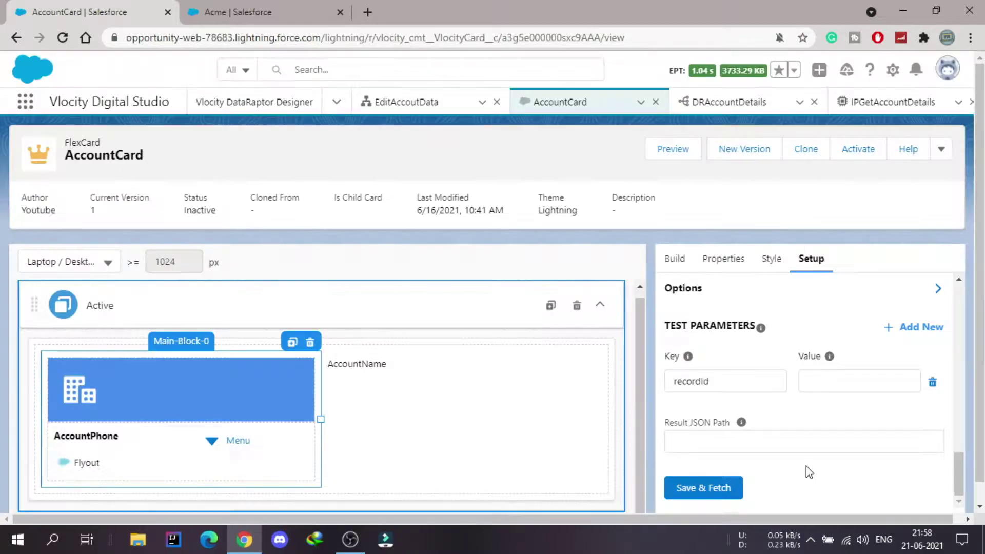
- Copy the Acme account's record ID from its page URL into the value of AccountCard's recordId test parameter
{"action": "scroll", "coordinate": [783, 340], "scroll_direction": "up", "scroll_amount": 3}
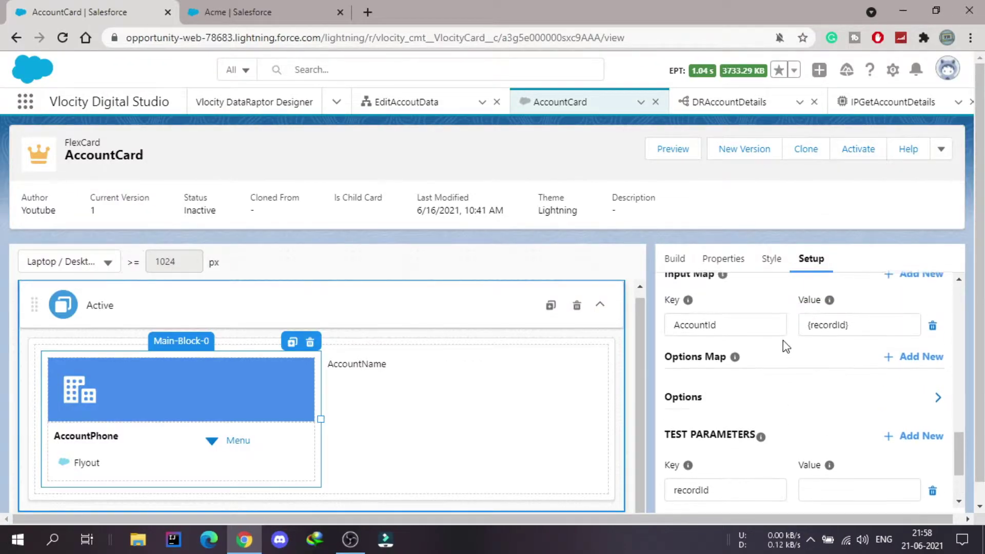
{"action": "left_click_drag", "start_coordinate": [804, 327], "coordinate": [866, 328]}
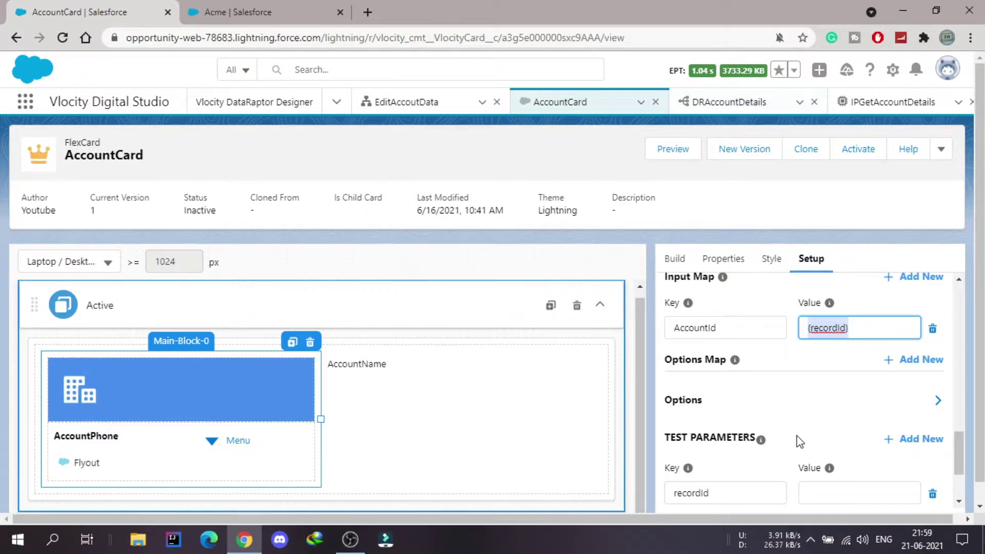
{"action": "scroll", "coordinate": [799, 441], "scroll_direction": "down", "scroll_amount": 2}
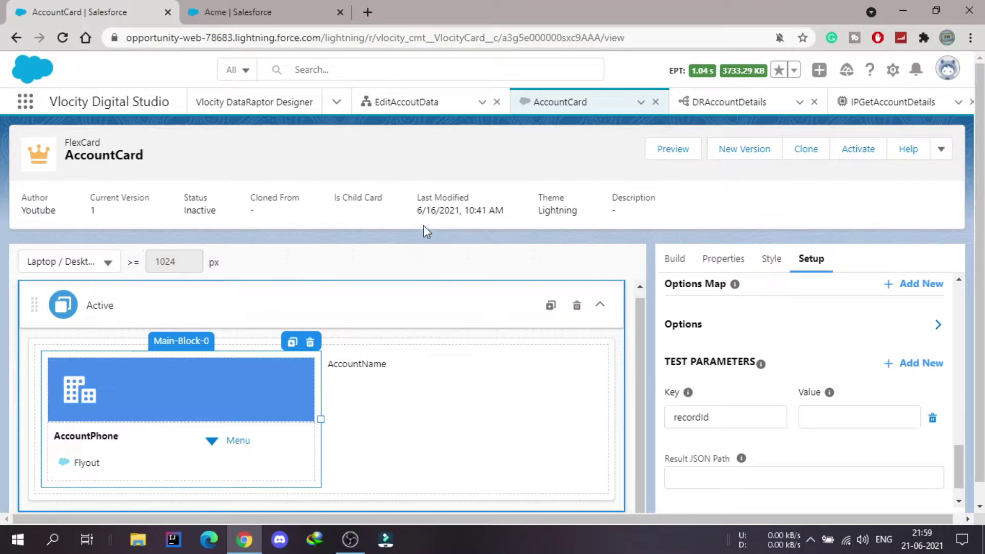
{"action": "left_click", "coordinate": [265, 8]}
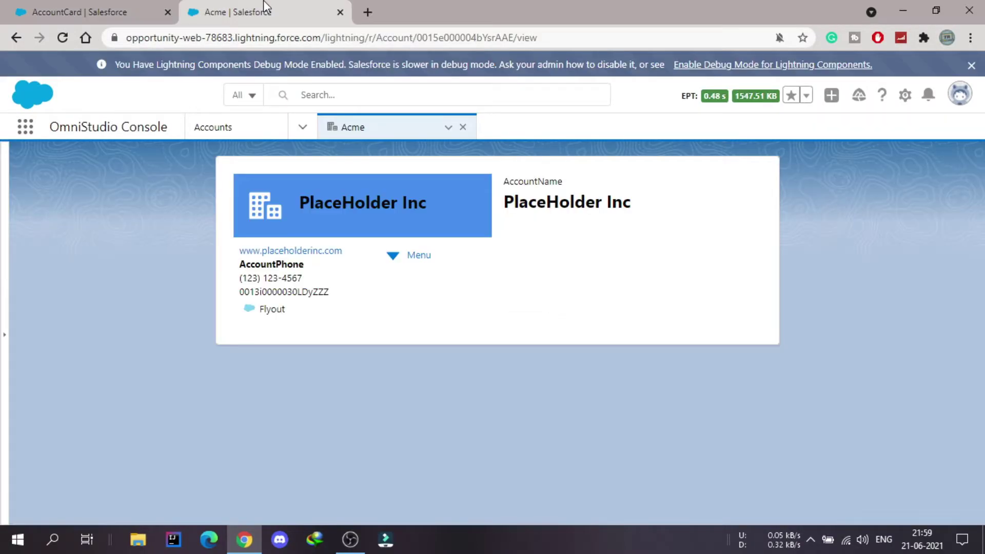
{"action": "left_click", "coordinate": [473, 36]}
{"action": "double_click", "coordinate": [472, 37]}
{"action": "key", "text": "ctrl+c"}
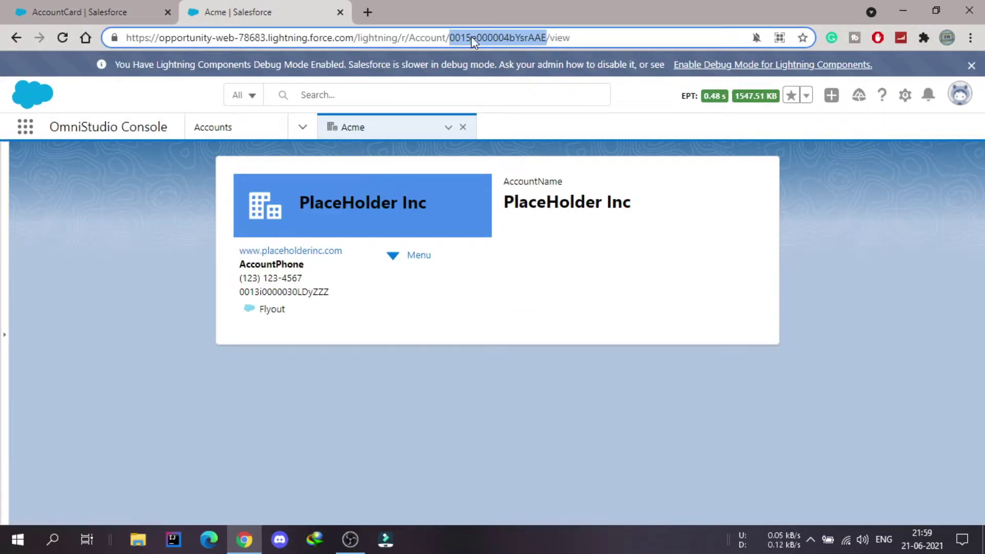
{"action": "left_click", "coordinate": [59, 11]}
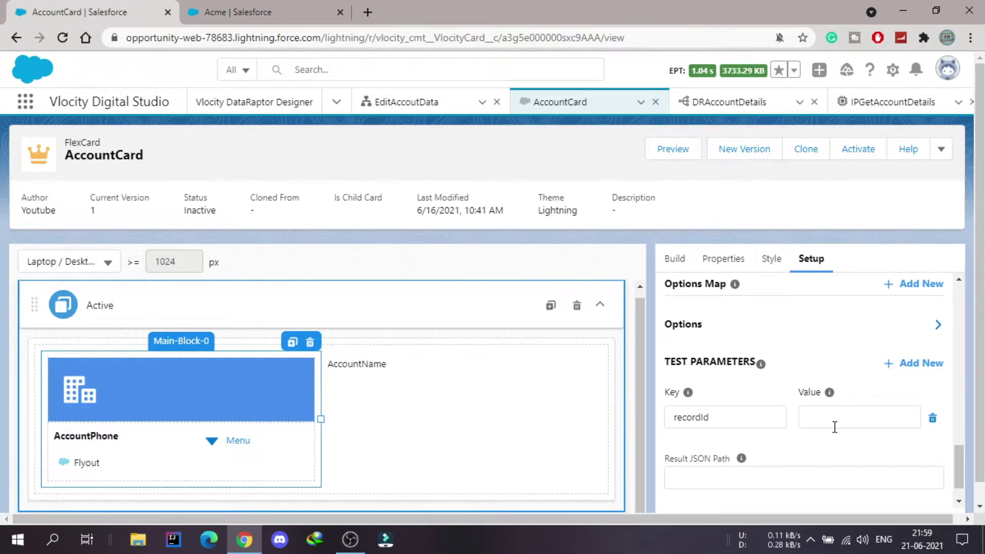
{"action": "left_click", "coordinate": [836, 422]}
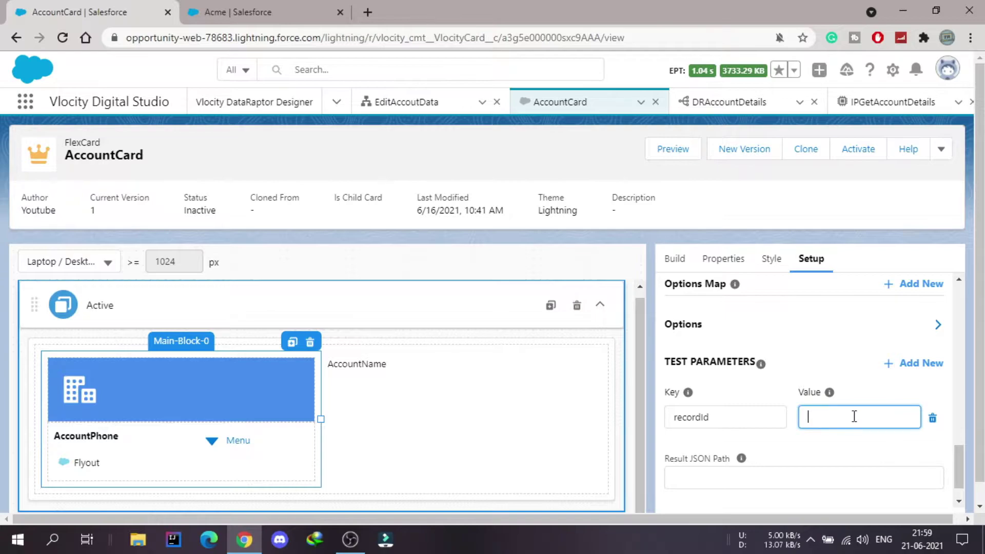
{"action": "key", "text": "ctrl+v"}
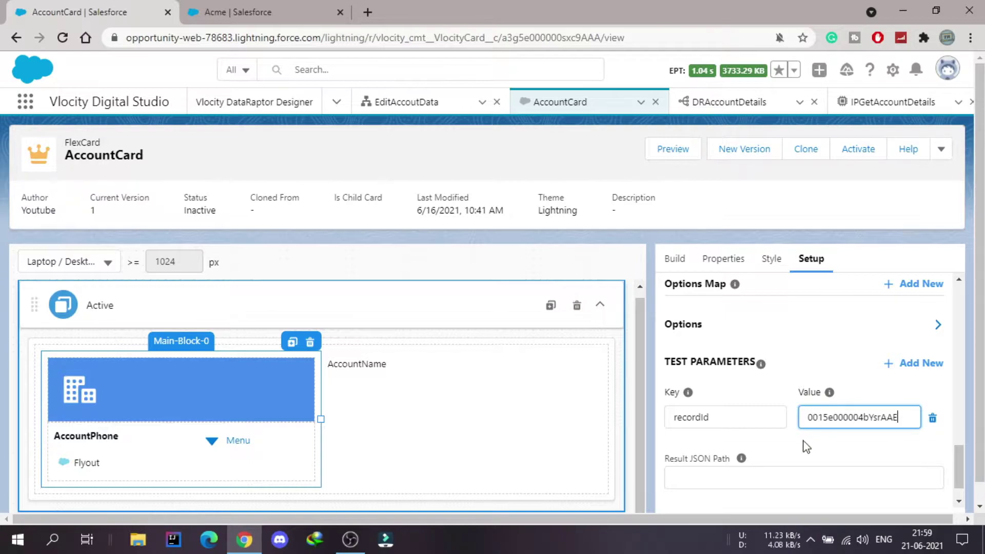
- Save and fetch AccountCard's data source with the recordId test parameter, examine the returned JSON fields and close the test results
{"action": "scroll", "coordinate": [806, 447], "scroll_direction": "down", "scroll_amount": 1}
{"action": "left_click", "coordinate": [701, 488]}
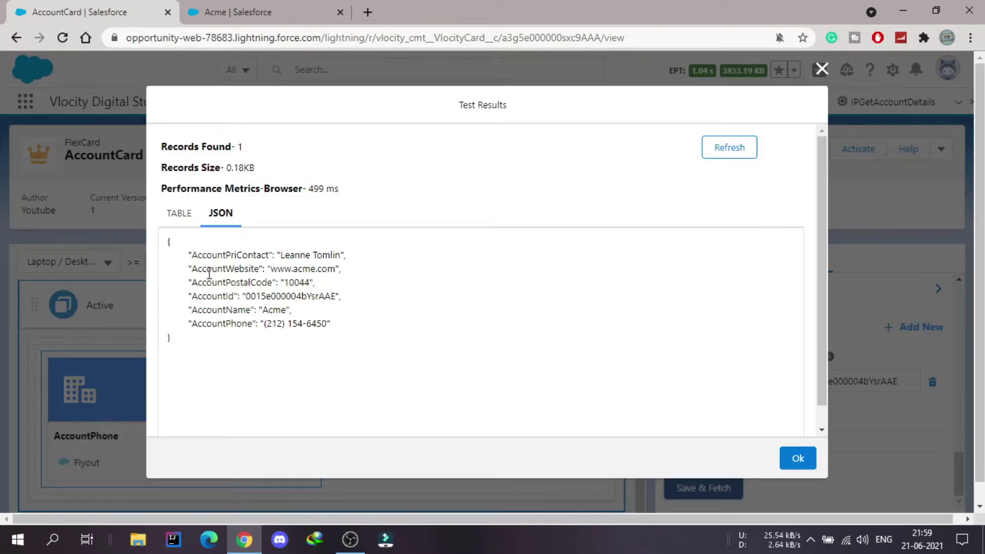
{"action": "left_click_drag", "start_coordinate": [185, 254], "coordinate": [332, 324]}
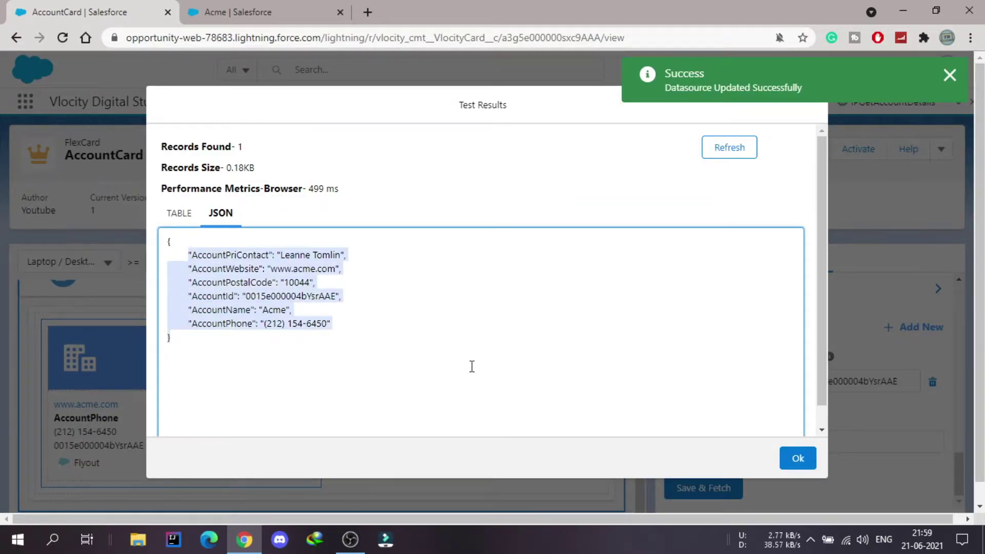
{"action": "left_click", "coordinate": [799, 459]}
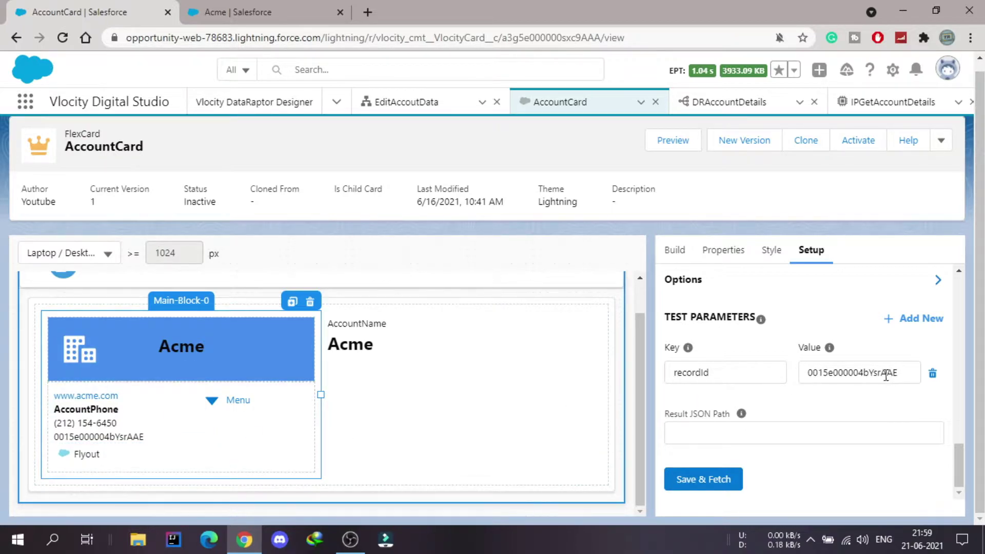
{"action": "left_click_drag", "start_coordinate": [884, 372], "coordinate": [890, 372]}
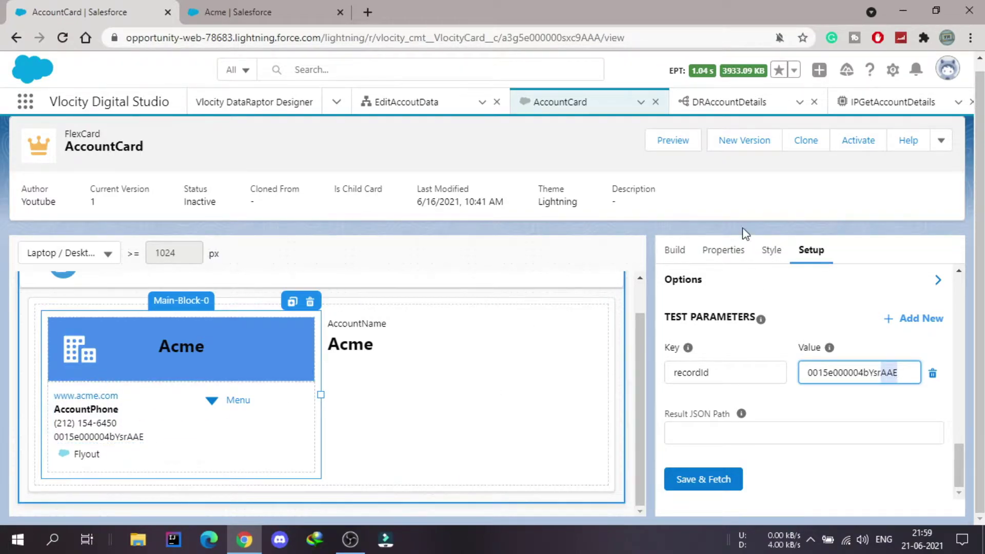
- Preview AccountCard and compare the account name fields on the card with the recordId test parameter
{"action": "left_click", "coordinate": [676, 150]}
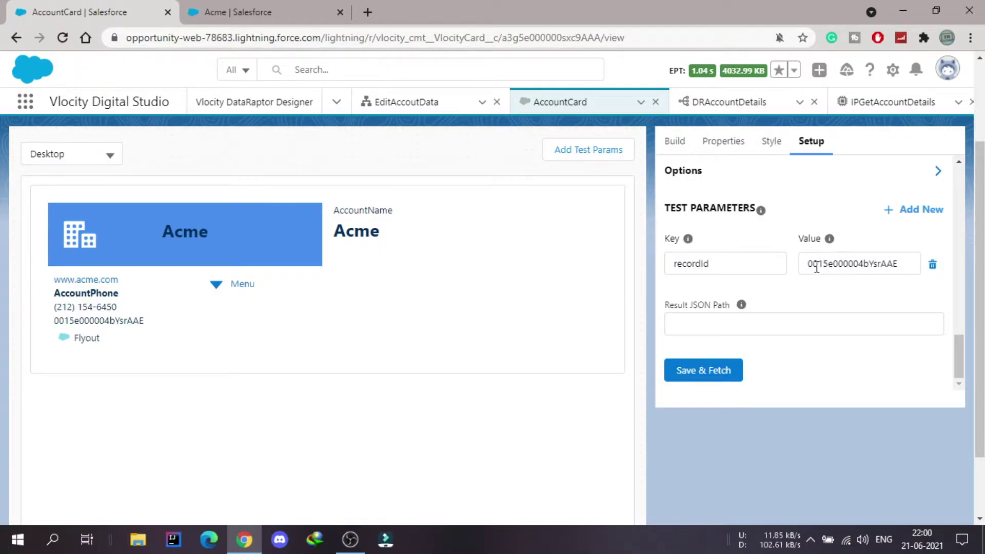
{"action": "left_click_drag", "start_coordinate": [809, 265], "coordinate": [917, 265]}
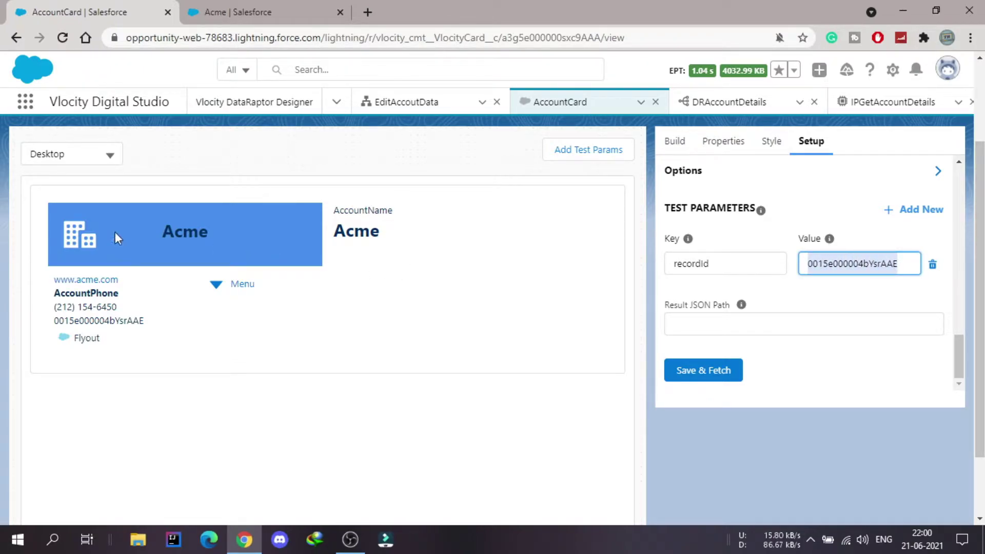
{"action": "left_click_drag", "start_coordinate": [161, 230], "coordinate": [226, 239]}
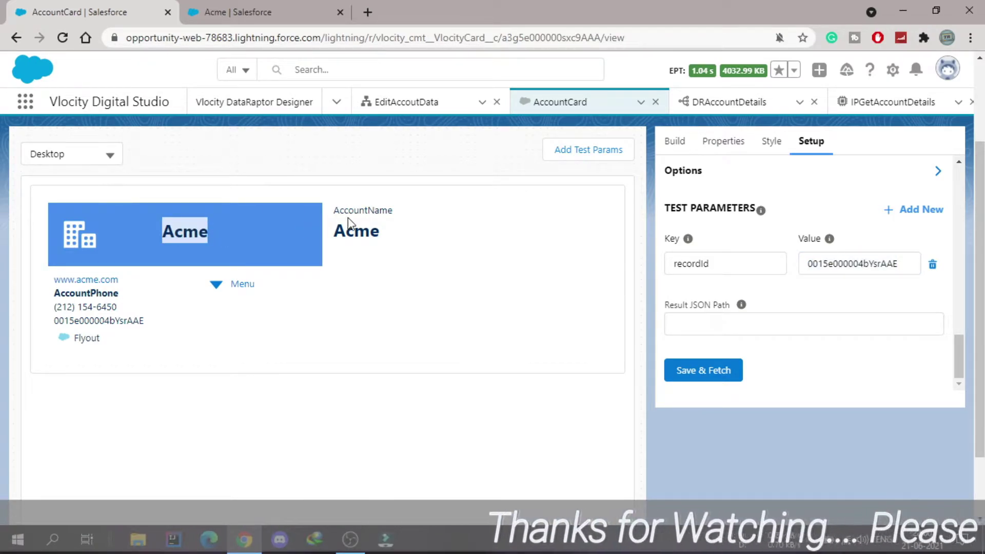
{"action": "left_click_drag", "start_coordinate": [332, 208], "coordinate": [403, 240]}
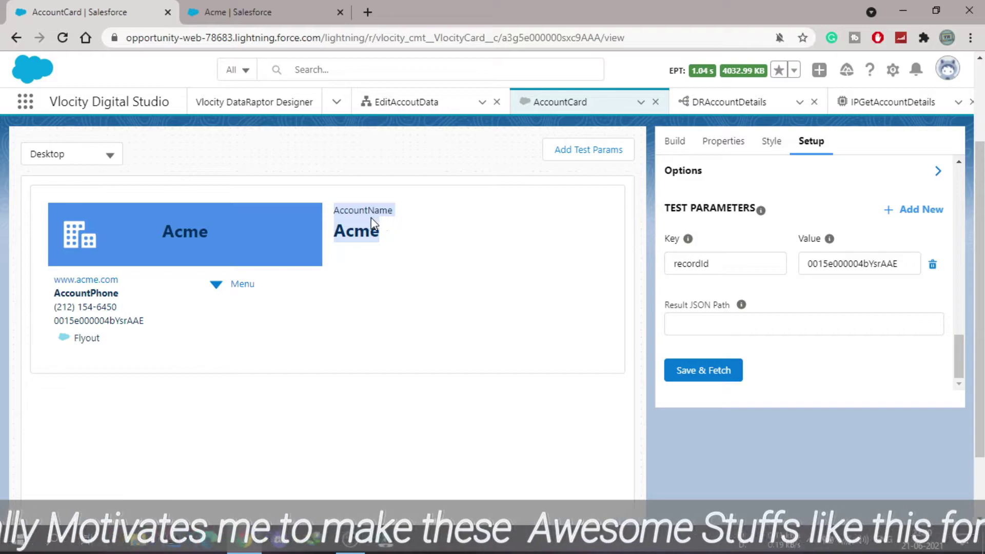
{"action": "left_click_drag", "start_coordinate": [391, 233], "coordinate": [345, 232]}
{"action": "left_click", "coordinate": [287, 359]}
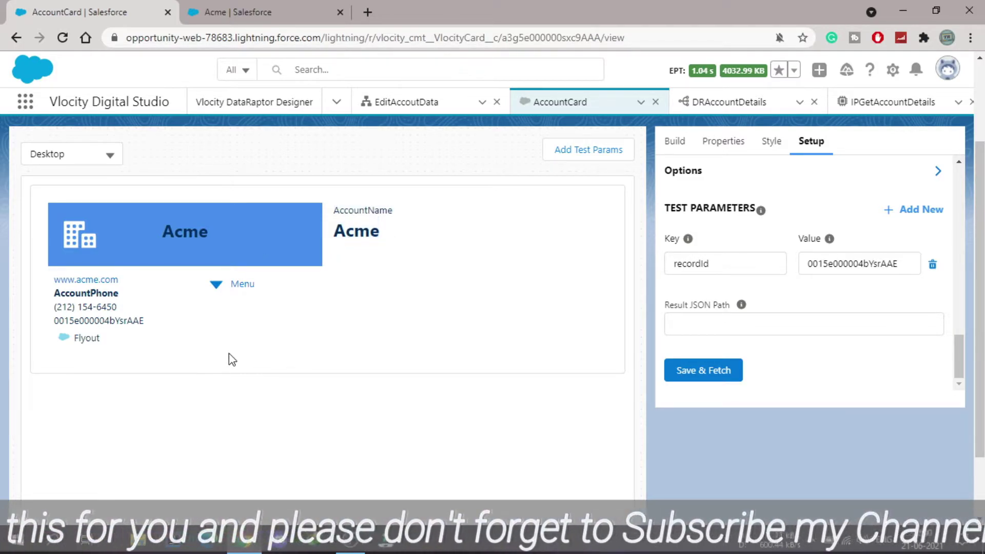
- Open the Flyout in the card preview, examine its AccountName field and close it
{"action": "left_click", "coordinate": [72, 342]}
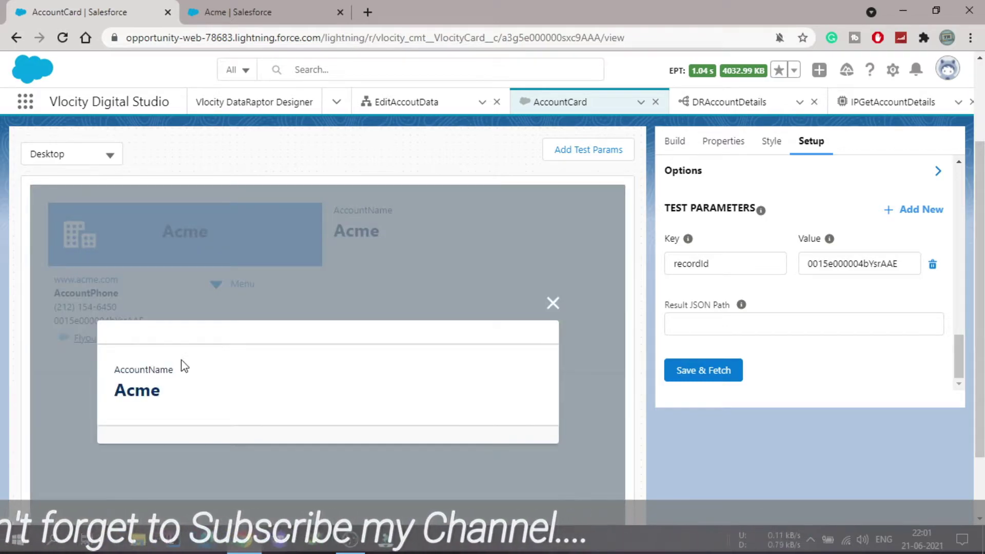
{"action": "left_click_drag", "start_coordinate": [115, 373], "coordinate": [191, 396]}
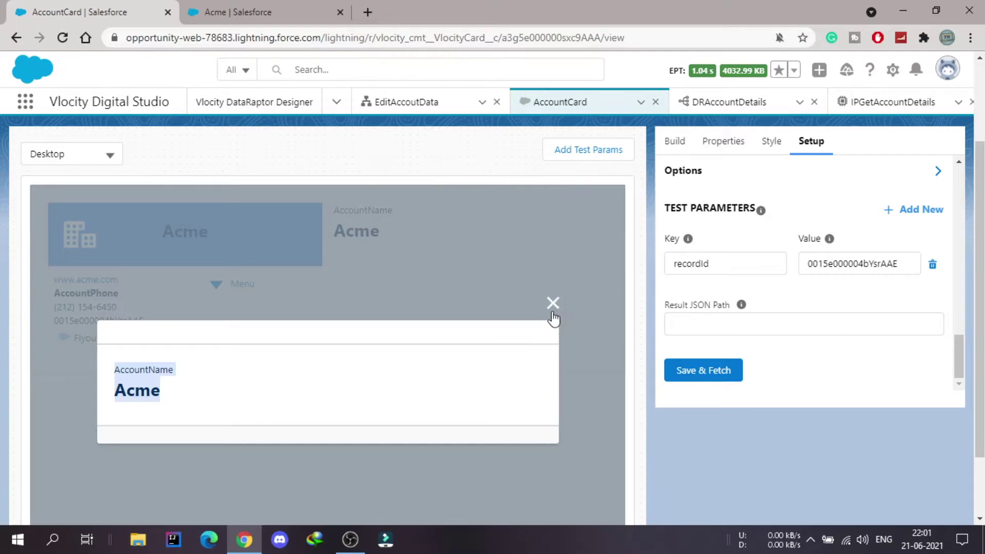
{"action": "left_click", "coordinate": [553, 307]}
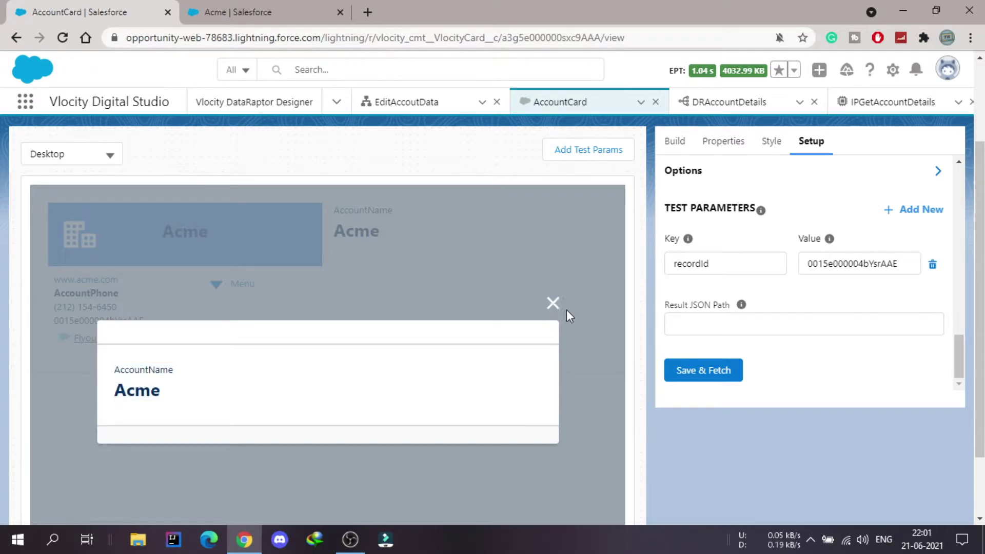
{"action": "left_click", "coordinate": [562, 308]}
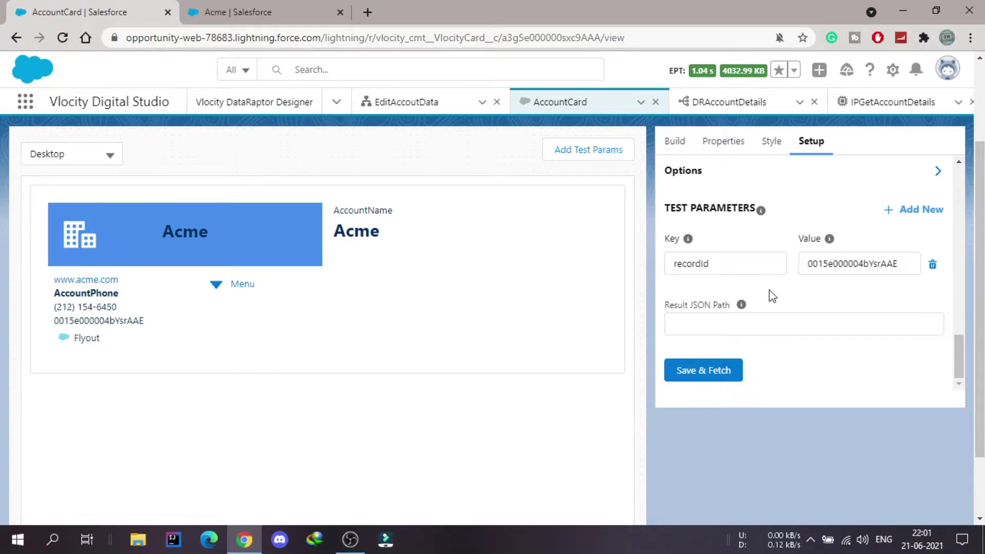
- Return AccountCard to design mode and activate it, finishing without changing the publish options
{"action": "scroll", "coordinate": [777, 291], "scroll_direction": "up", "scroll_amount": 6}
{"action": "scroll", "coordinate": [614, 192], "scroll_direction": "up", "scroll_amount": 2}
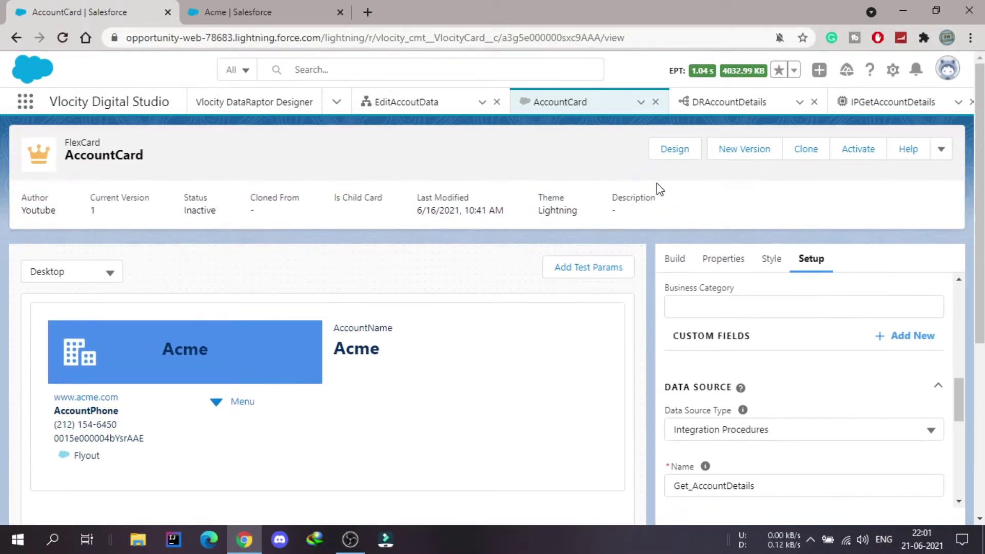
{"action": "left_click", "coordinate": [675, 156]}
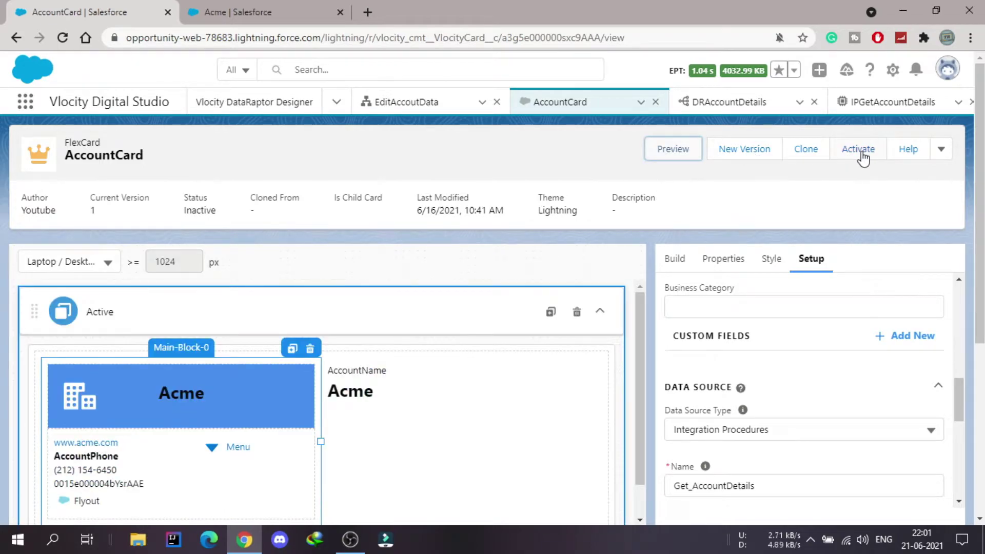
{"action": "left_click", "coordinate": [859, 150]}
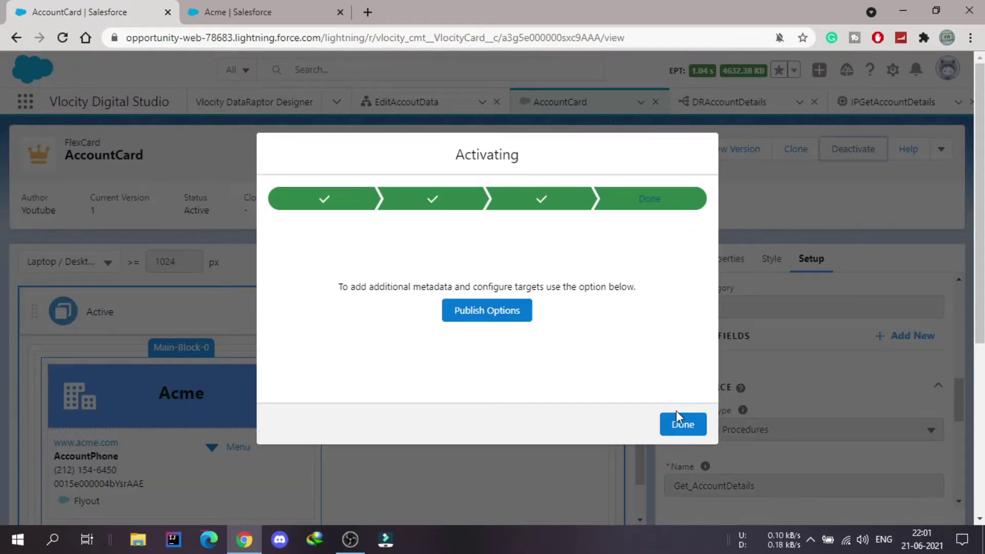
{"action": "left_click", "coordinate": [681, 422]}
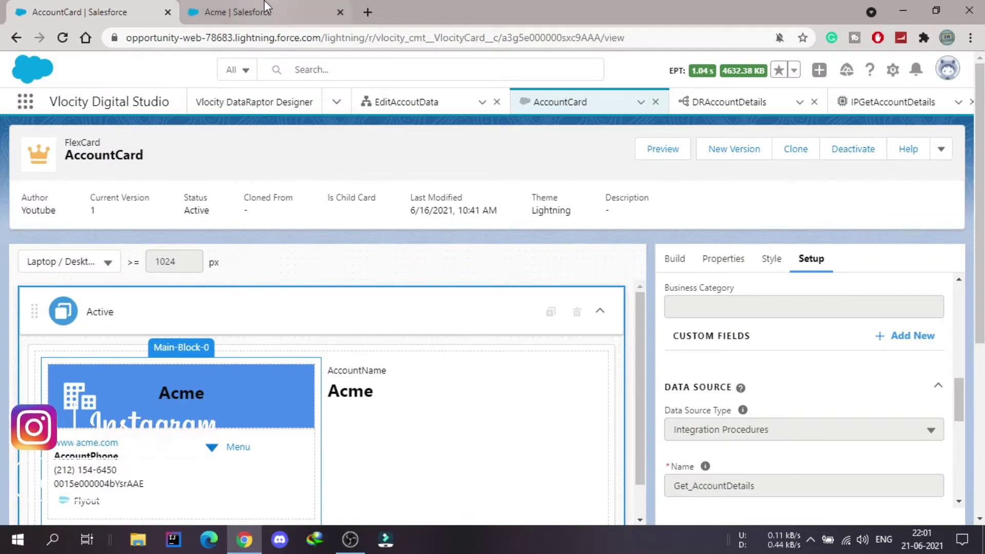
- Switch to the Acme account page and reload it to check the activated card
{"action": "left_click", "coordinate": [237, 12]}
{"action": "left_click", "coordinate": [113, 91]}
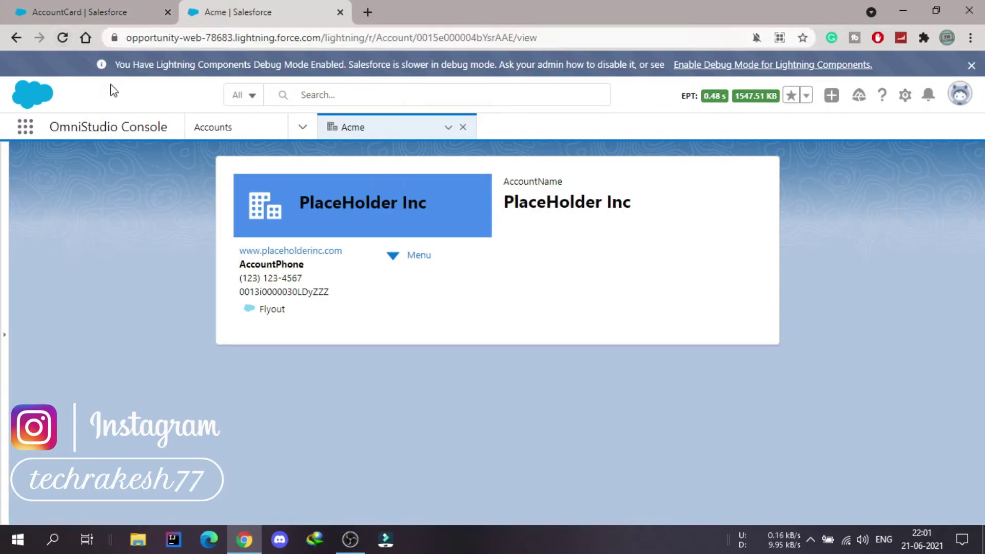
{"action": "left_click", "coordinate": [63, 37]}
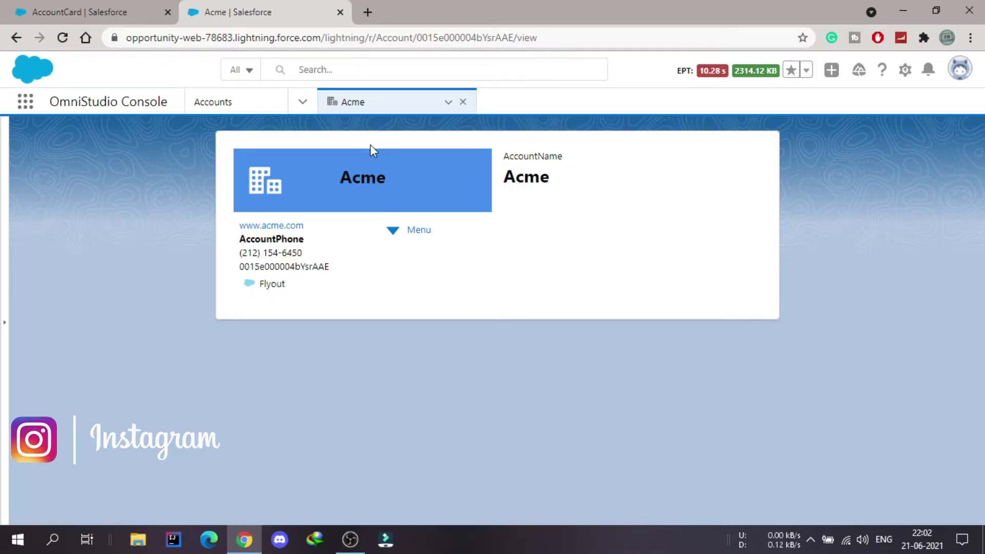
- Open the third record in the All Accounts list and compare its card with the one on the Acme account
{"action": "left_click", "coordinate": [226, 113]}
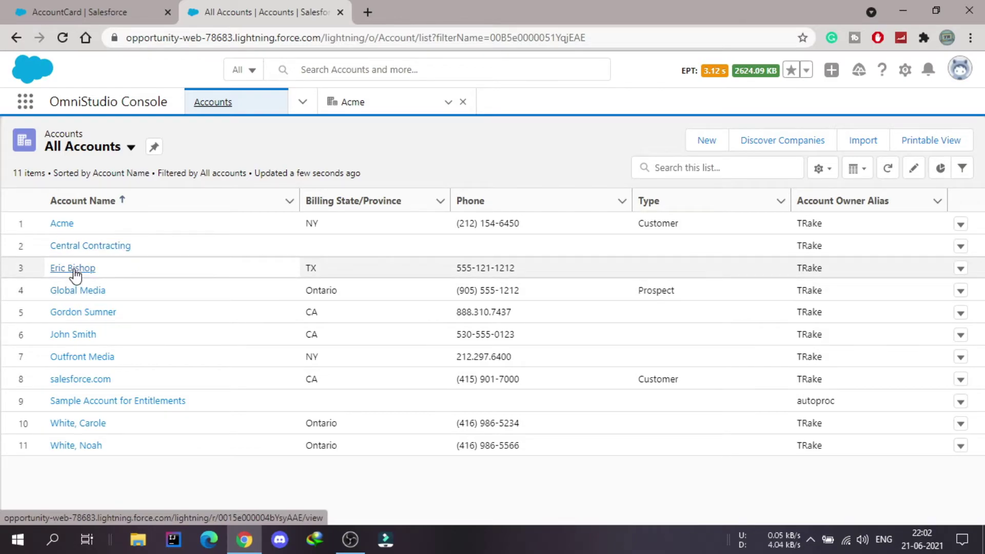
{"action": "left_click", "coordinate": [74, 271]}
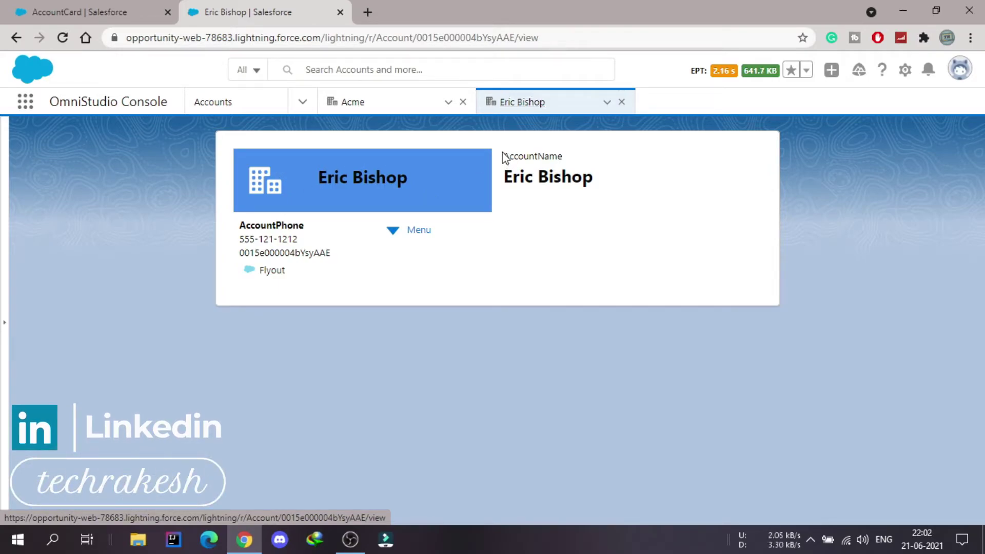
{"action": "left_click_drag", "start_coordinate": [503, 156], "coordinate": [645, 191]}
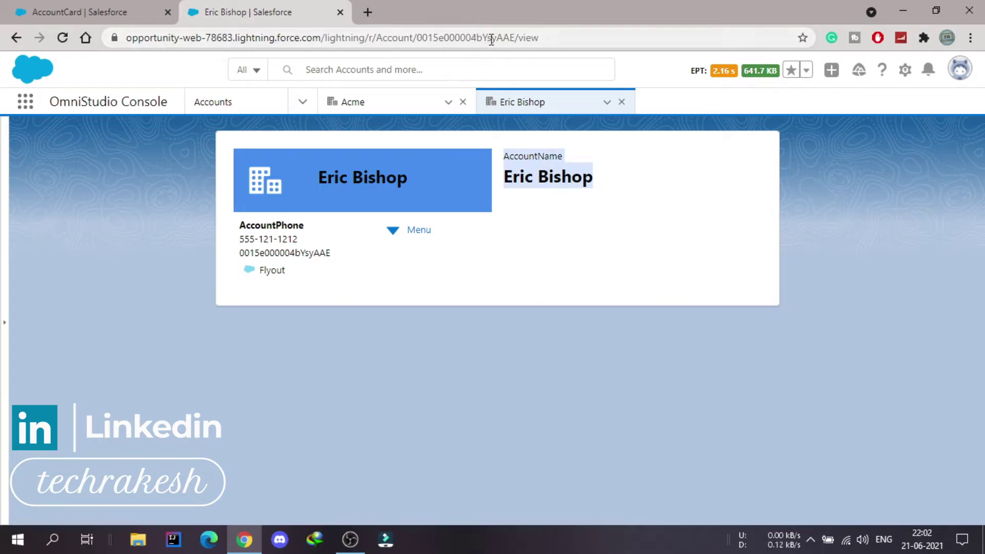
{"action": "left_click", "coordinate": [395, 108]}
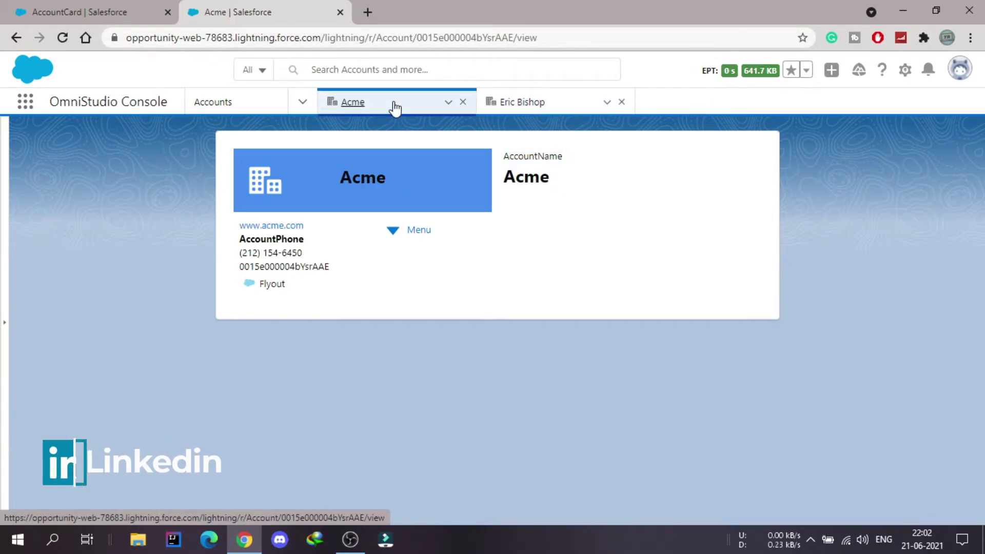
{"action": "left_click", "coordinate": [543, 102]}
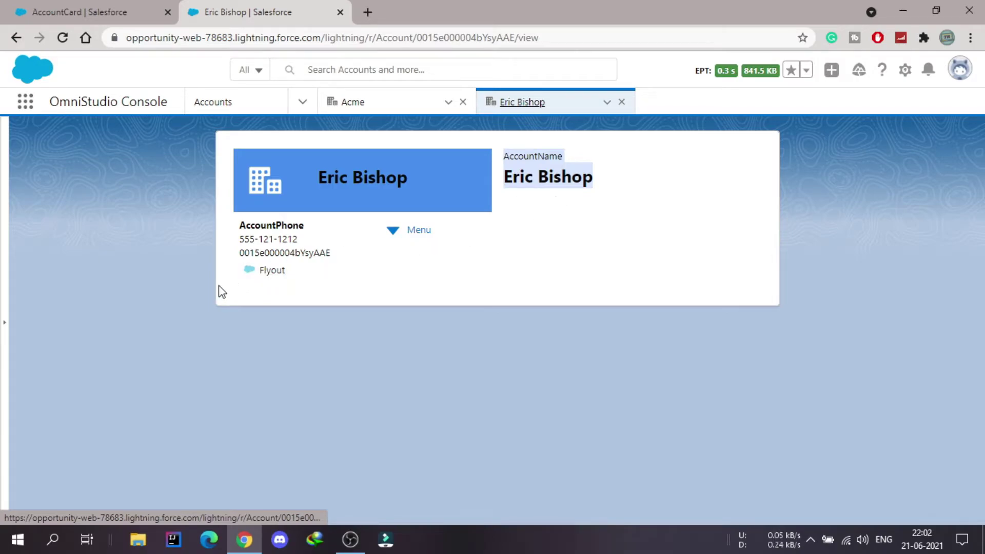
- Open the Flyout on the third account's card, examine its AccountName field and close it
{"action": "left_click", "coordinate": [275, 271]}
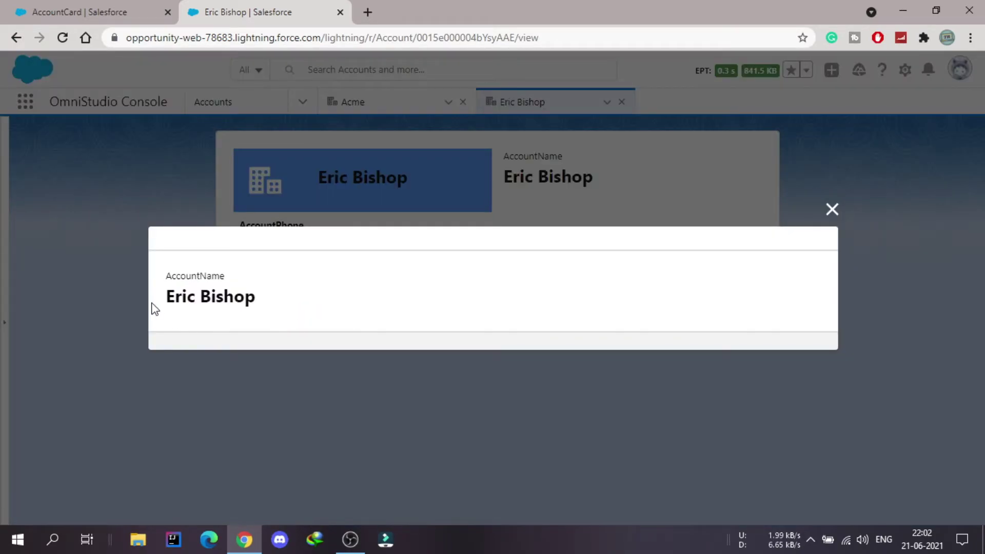
{"action": "left_click_drag", "start_coordinate": [181, 275], "coordinate": [311, 304]}
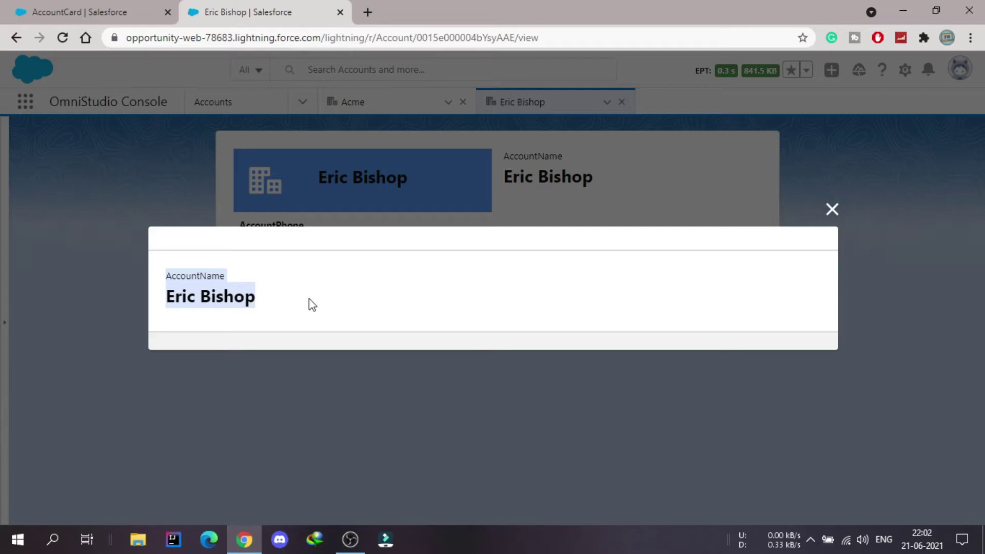
{"action": "left_click", "coordinate": [832, 210]}
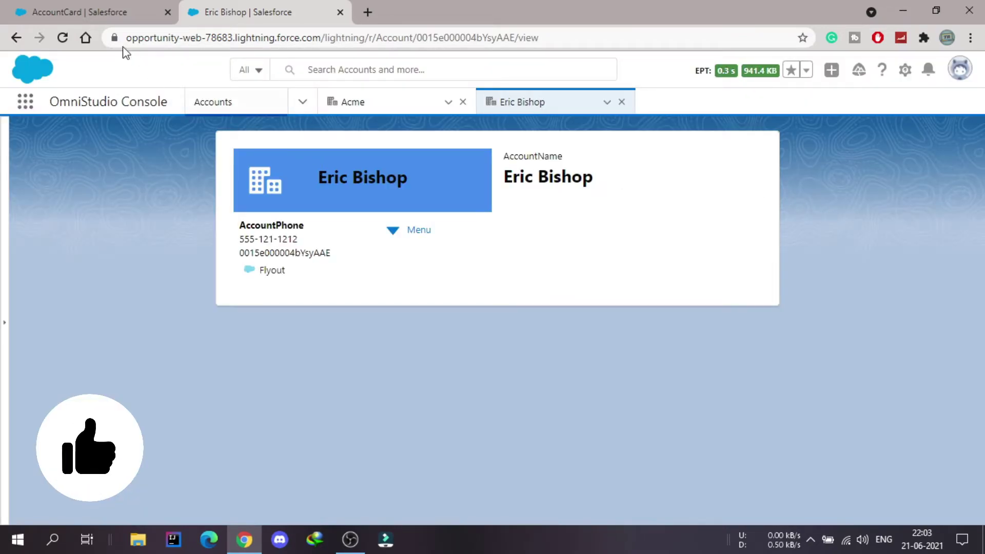
- Return to the AccountCard designer and examine the AccountWebsite merge field in the properties of the text element below the blue header
{"action": "left_click", "coordinate": [93, 8]}
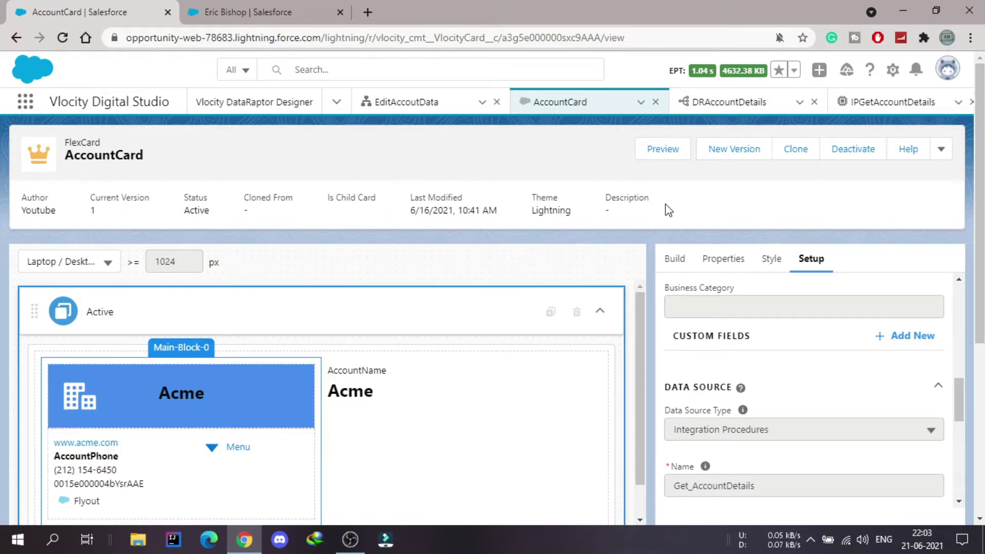
{"action": "left_click", "coordinate": [624, 295]}
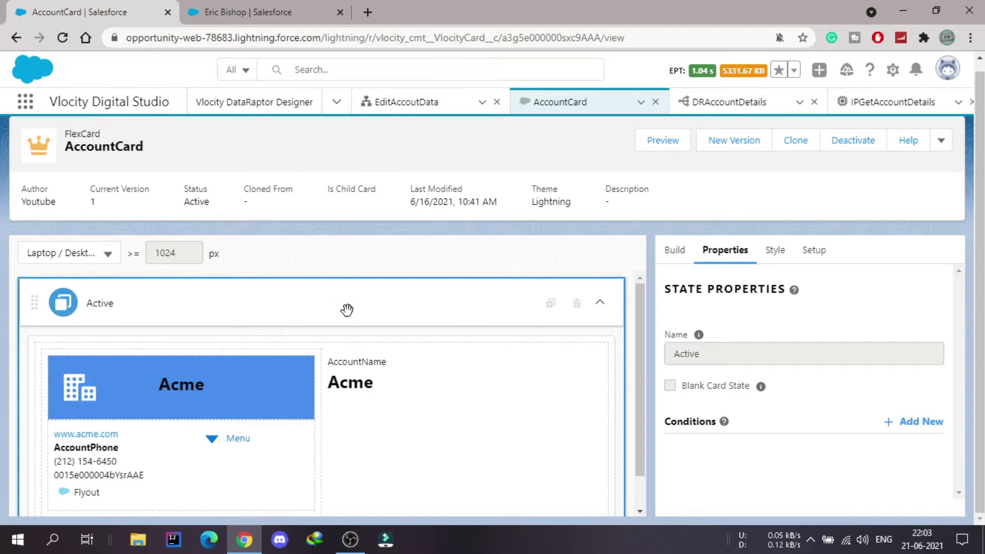
{"action": "scroll", "coordinate": [360, 323], "scroll_direction": "down", "scroll_amount": 1}
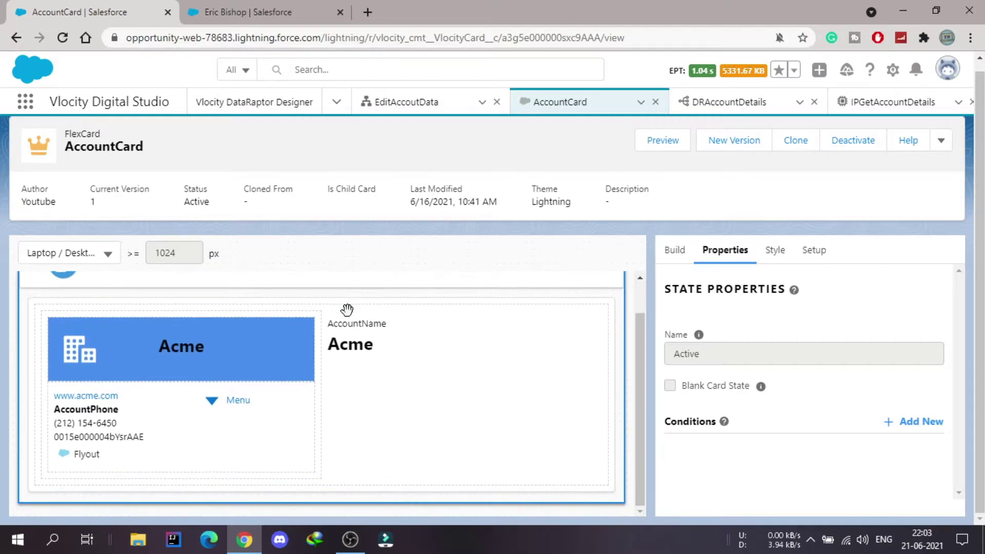
{"action": "left_click", "coordinate": [116, 423]}
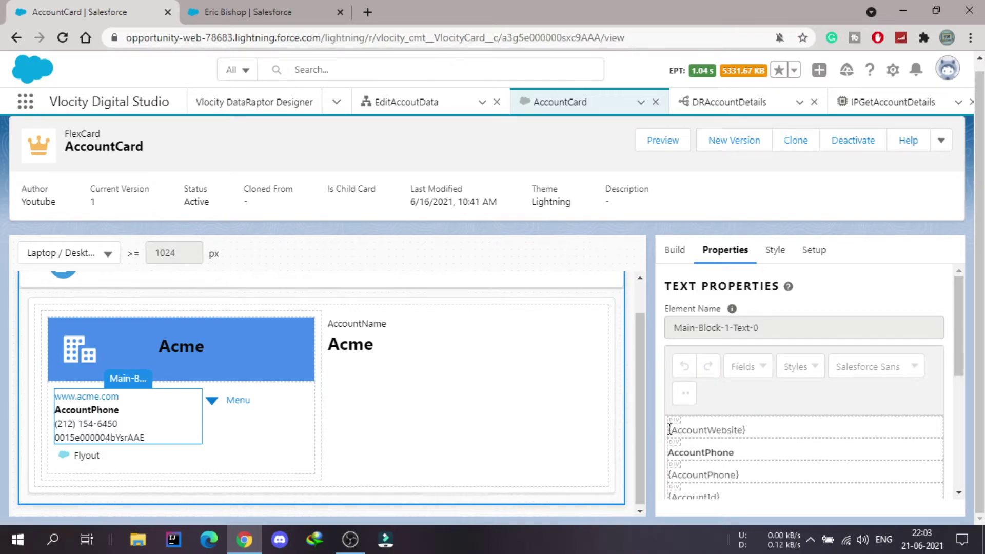
{"action": "left_click_drag", "start_coordinate": [669, 435], "coordinate": [729, 430]}
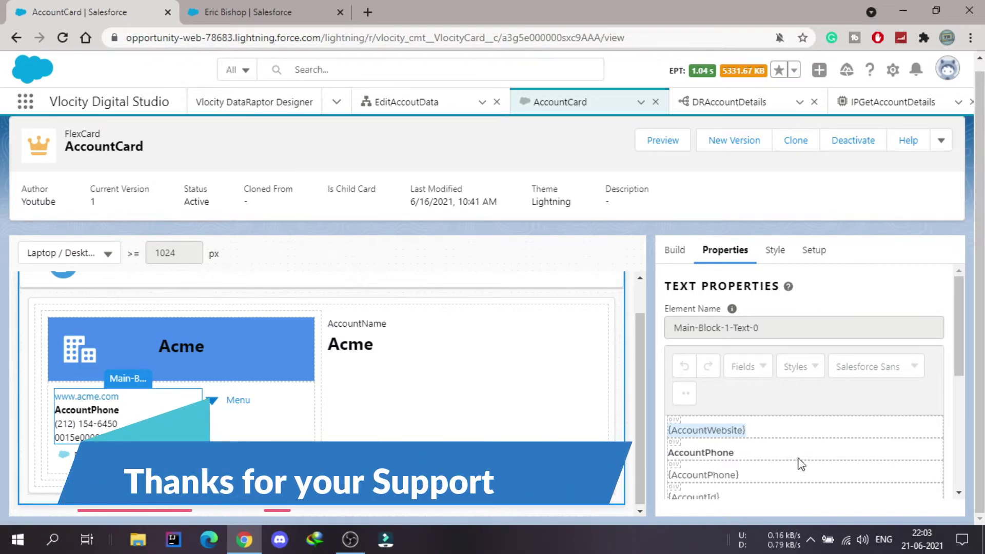
- Execute the DRAccountDetails DataRaptor preview with its existing AccountId input parameter
{"action": "left_click", "coordinate": [732, 109]}
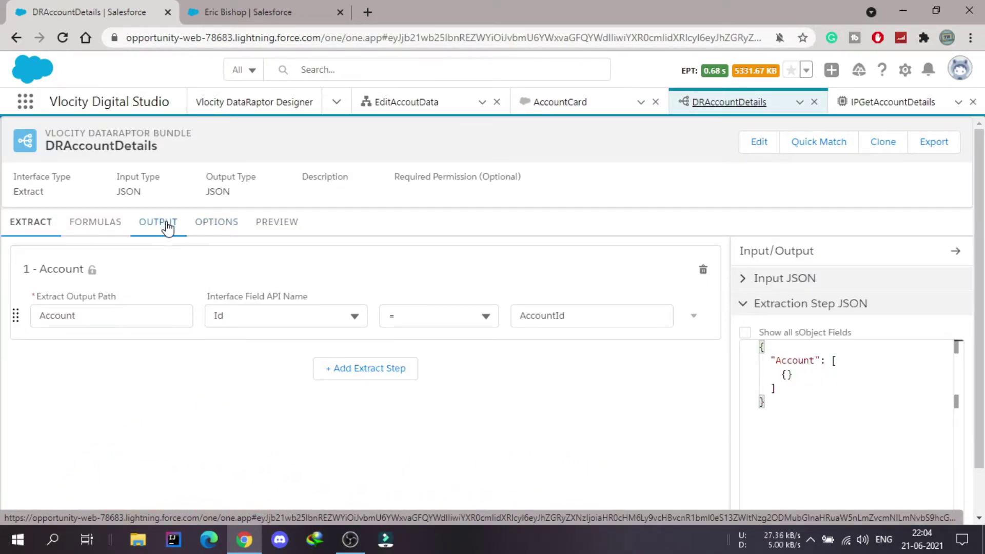
{"action": "left_click", "coordinate": [294, 222]}
{"action": "scroll", "coordinate": [199, 416], "scroll_direction": "down", "scroll_amount": 1}
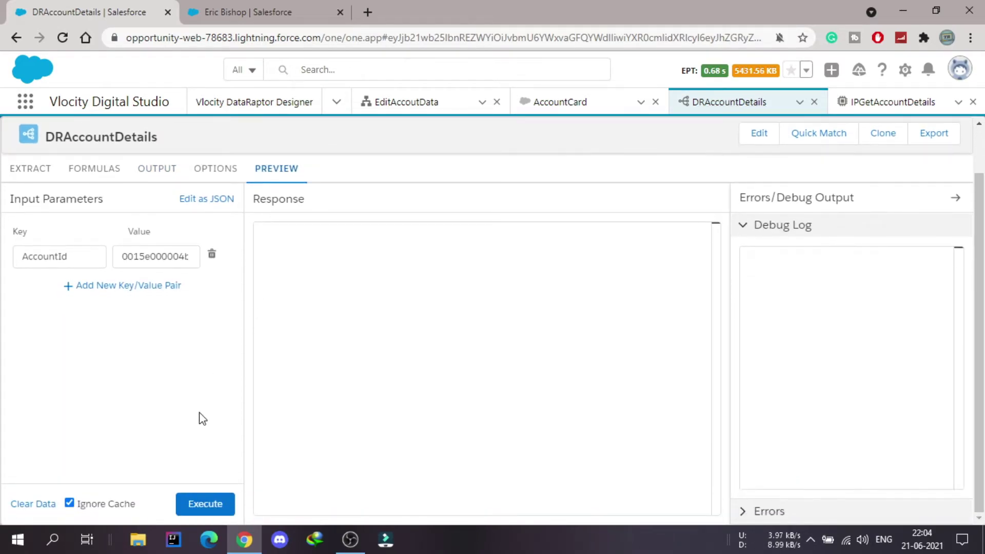
{"action": "left_click", "coordinate": [207, 504]}
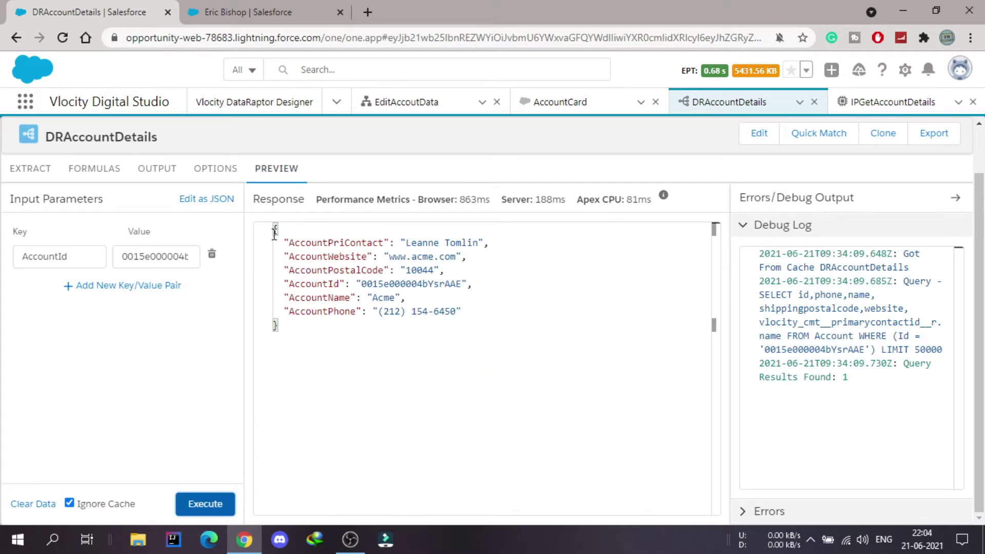
- Examine the AccountId key in the DRAccountDetails preview response and compare the output keys with the AccountPhone merge field in the AccountCard text element
{"action": "key", "text": "ctrl+a"}
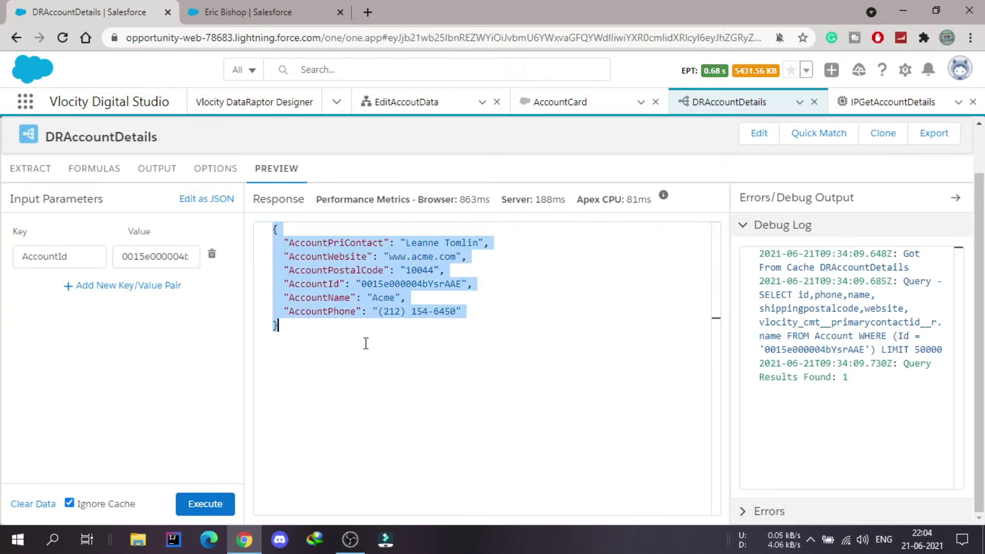
{"action": "left_click_drag", "start_coordinate": [286, 284], "coordinate": [345, 284]}
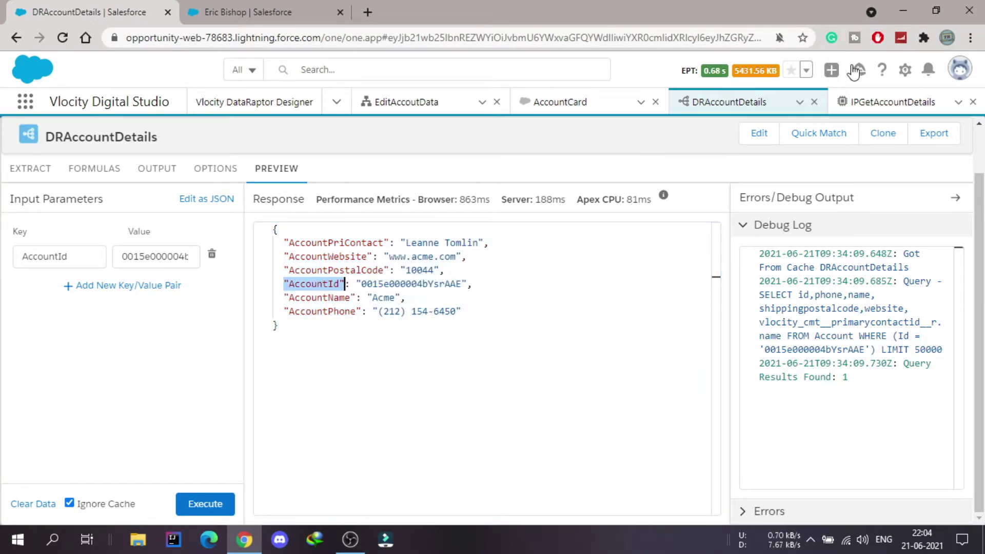
{"action": "left_click", "coordinate": [543, 105]}
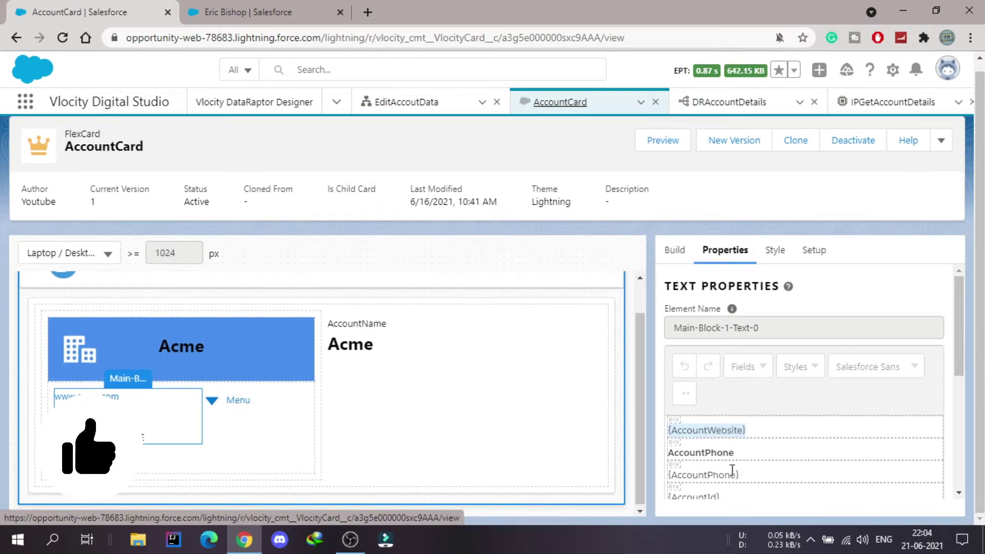
{"action": "left_click_drag", "start_coordinate": [741, 475], "coordinate": [815, 349]}
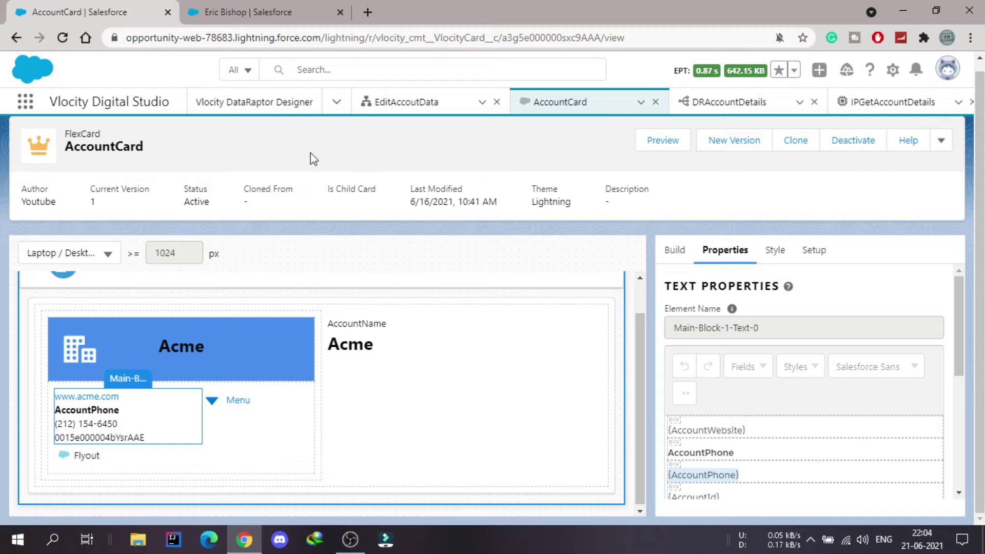
- Compare the record Id in the third account's URL with the AccountId to {recordId} input mapping in AccountCard's data source setup
{"action": "left_click", "coordinate": [266, 2]}
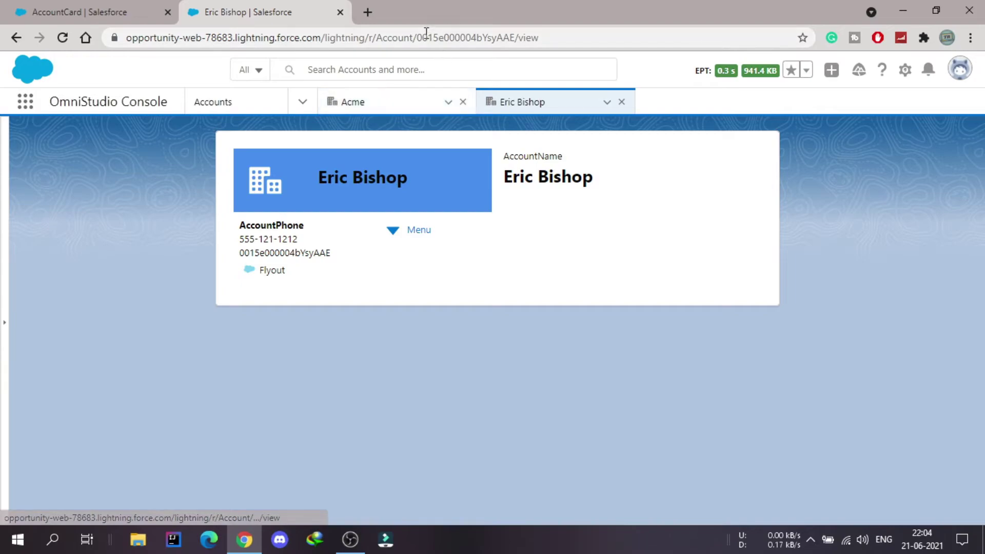
{"action": "left_click_drag", "start_coordinate": [417, 37], "coordinate": [515, 37]}
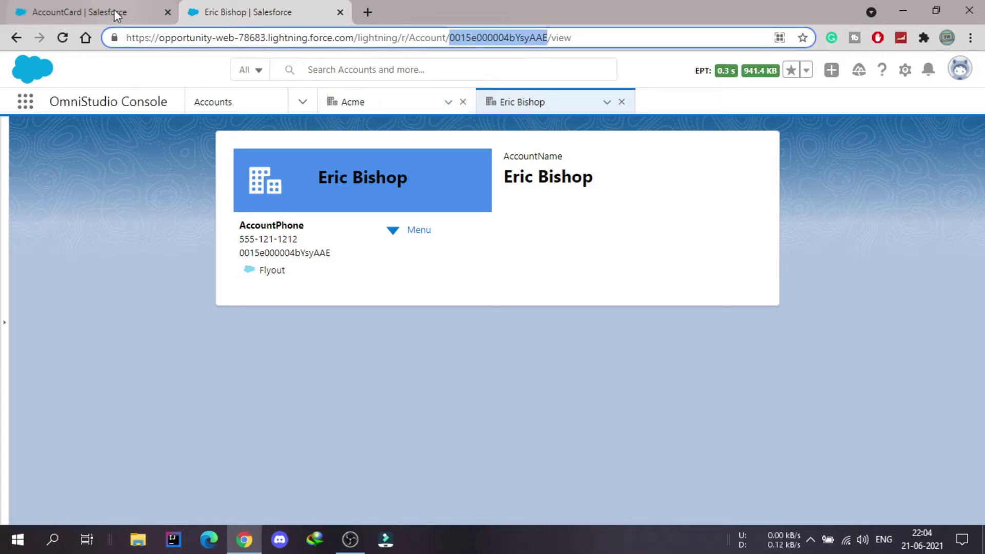
{"action": "left_click", "coordinate": [81, 13]}
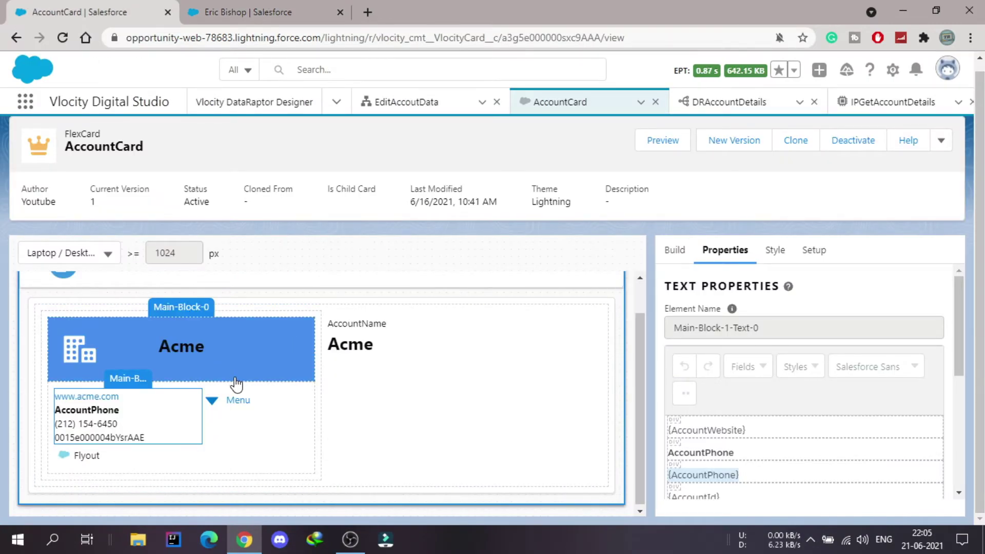
{"action": "left_click", "coordinate": [817, 253]}
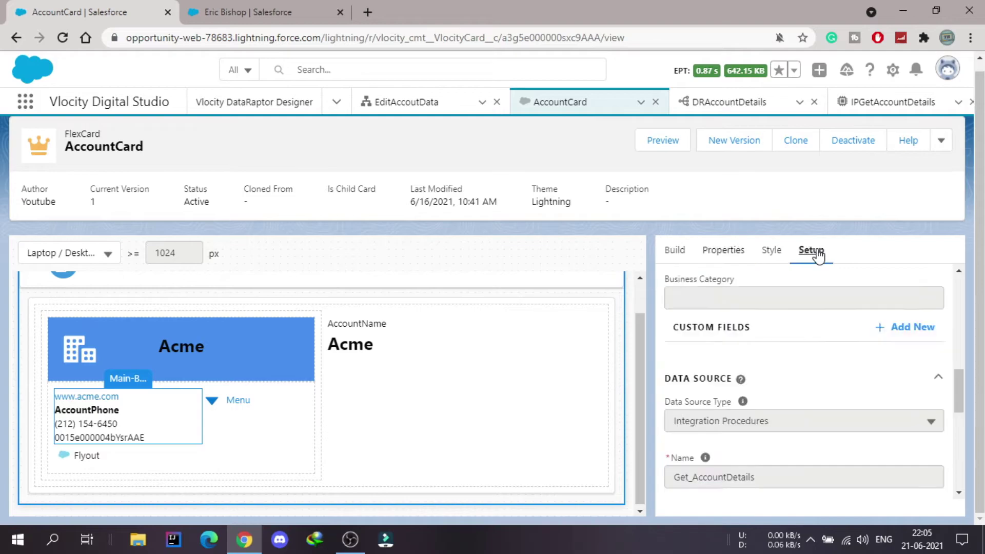
{"action": "scroll", "coordinate": [825, 385], "scroll_direction": "down", "scroll_amount": 5}
{"action": "scroll", "coordinate": [826, 384], "scroll_direction": "down", "scroll_amount": 1}
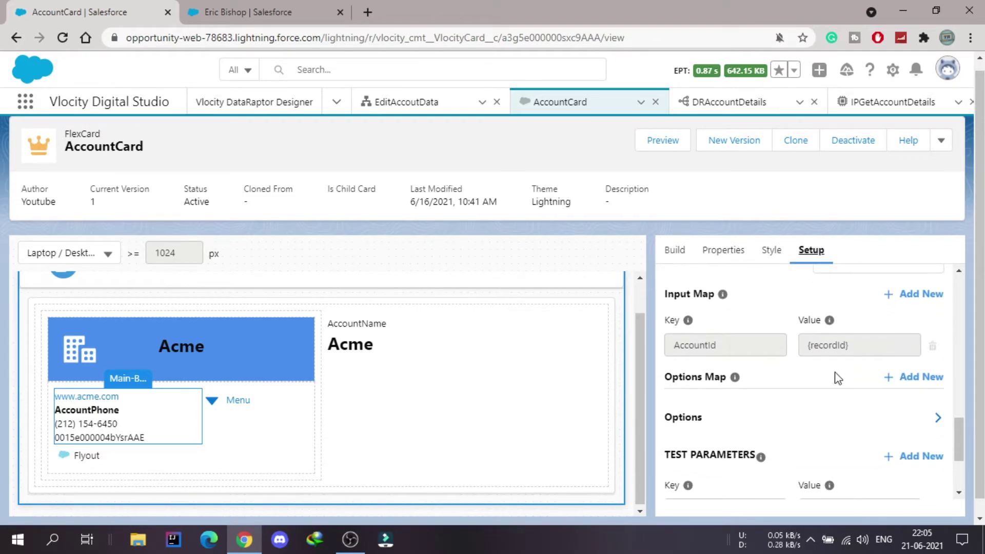
{"action": "left_click_drag", "start_coordinate": [853, 343], "coordinate": [799, 344]}
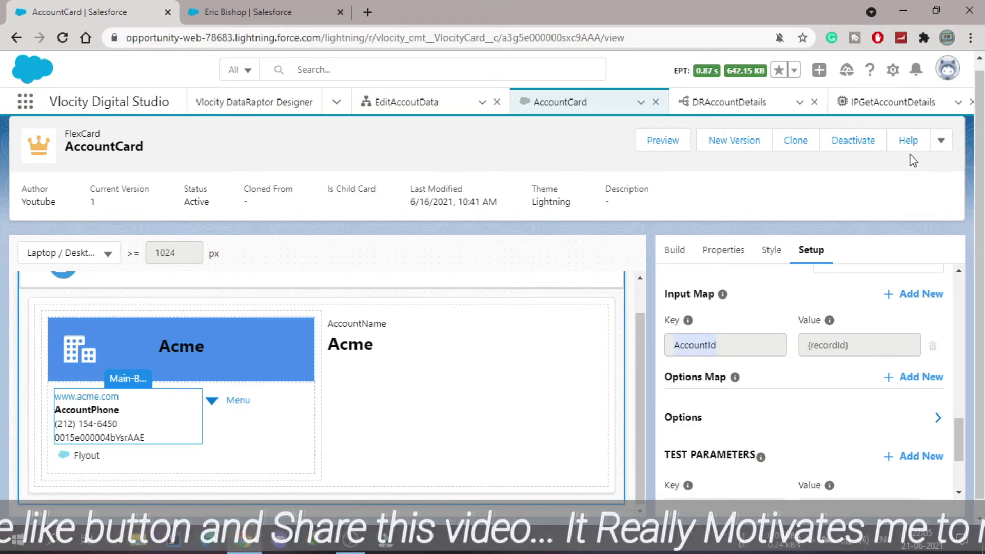
- Examine the AccountId input parameters of the DRAccountDetails extract action in the IPGetAccountDetails integration procedure
{"action": "left_click", "coordinate": [901, 105]}
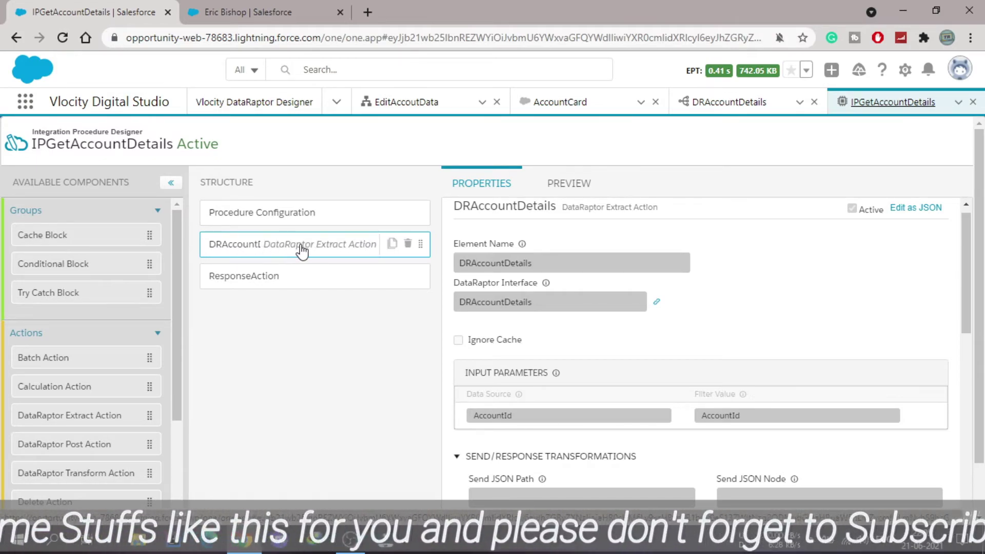
{"action": "scroll", "coordinate": [605, 302], "scroll_direction": "down", "scroll_amount": 1}
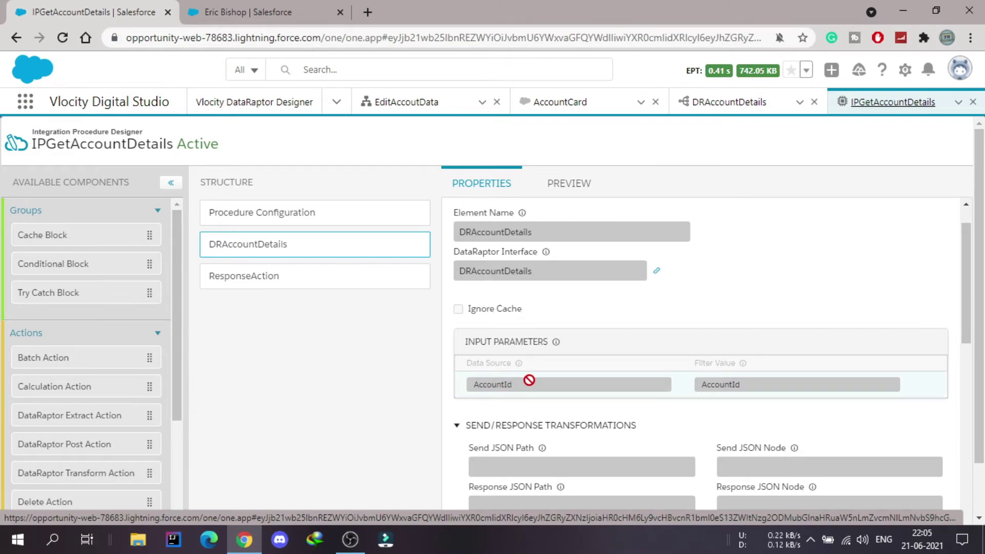
{"action": "mouse_move", "coordinate": [253, 237]}
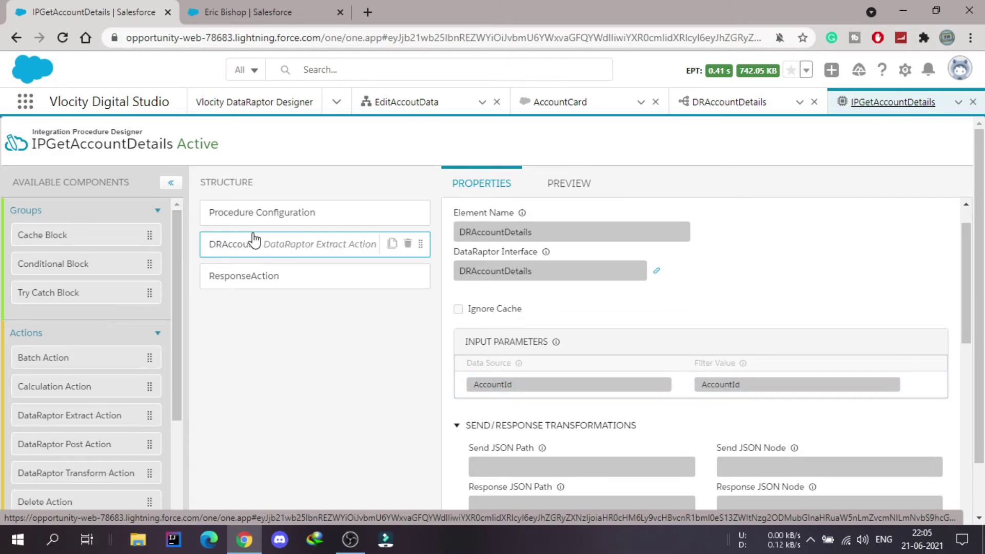
- Examine the Account extract filter on AccountId and the output JSON path mappings of the DRAccountDetails DataRaptor
{"action": "left_click", "coordinate": [735, 104]}
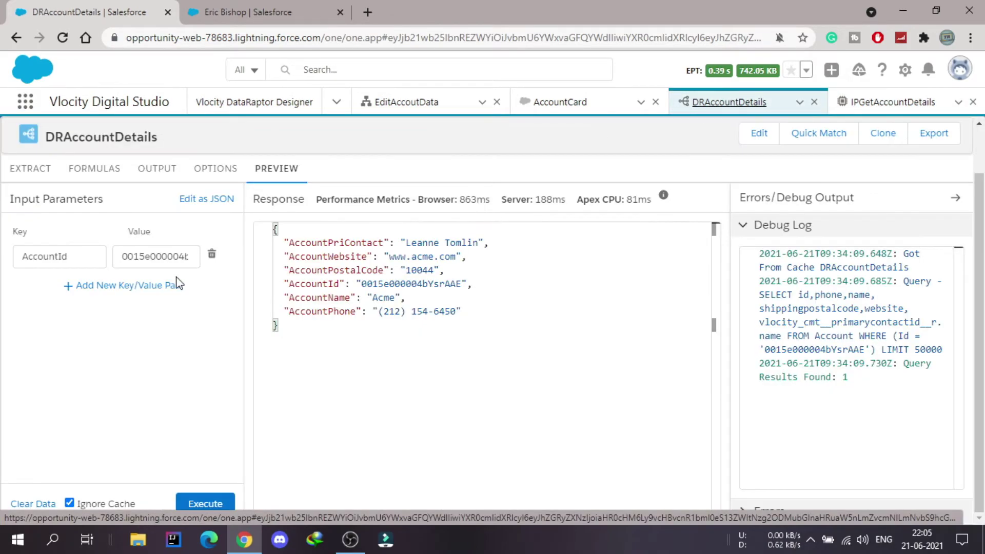
{"action": "left_click", "coordinate": [23, 225]}
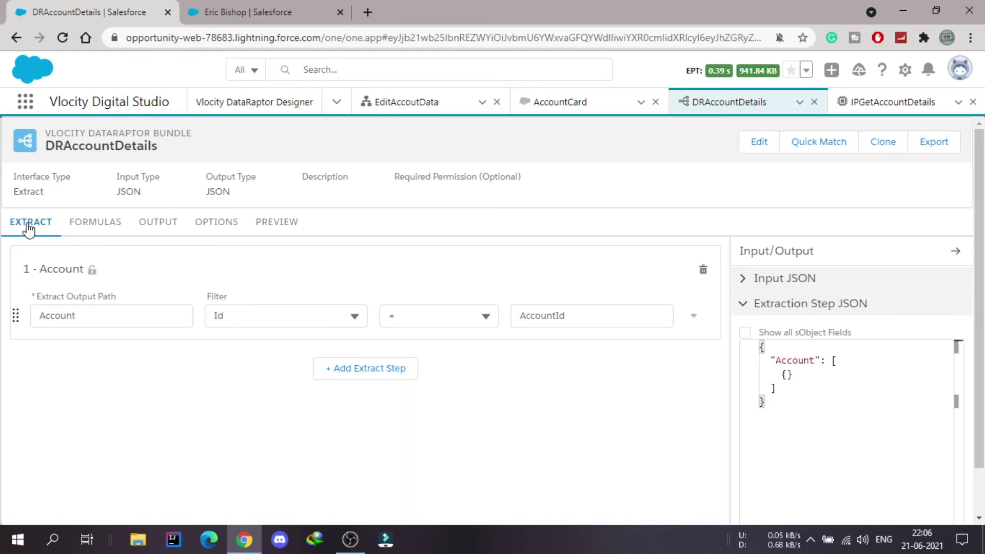
{"action": "left_click_drag", "start_coordinate": [576, 316], "coordinate": [524, 316]}
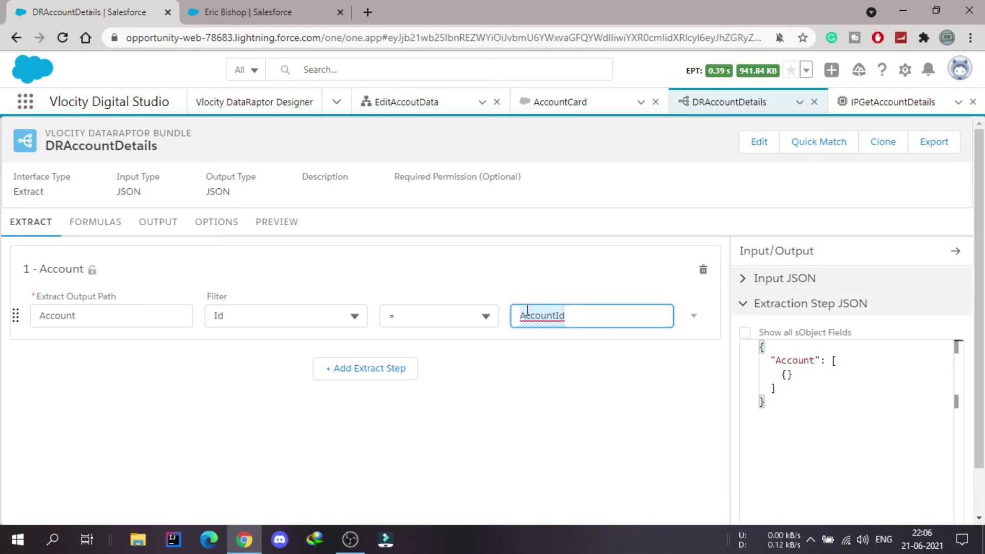
{"action": "left_click", "coordinate": [158, 223]}
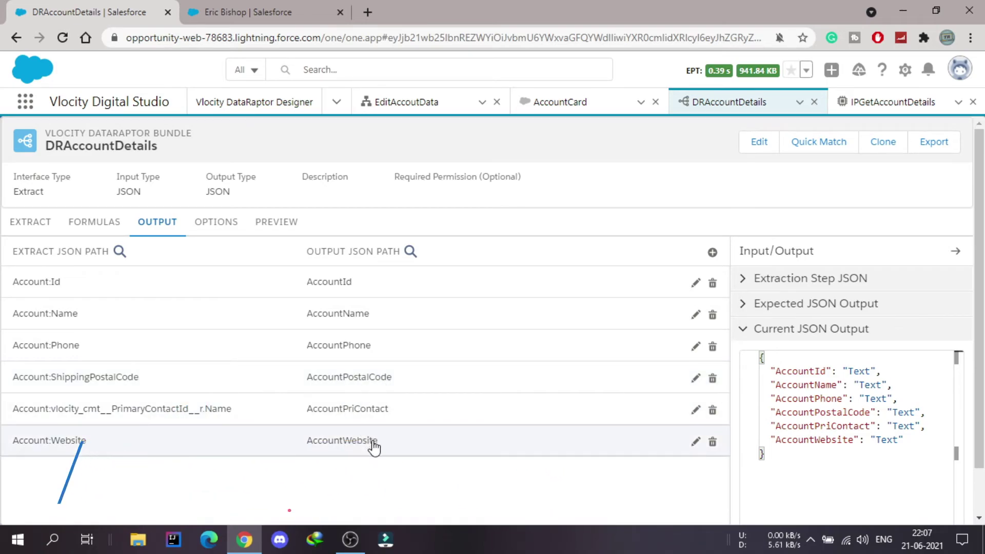
- Return to the DRAccountDetails extract definition and look through the additional clauses available for its Account filter, without adding one
{"action": "left_click", "coordinate": [29, 232]}
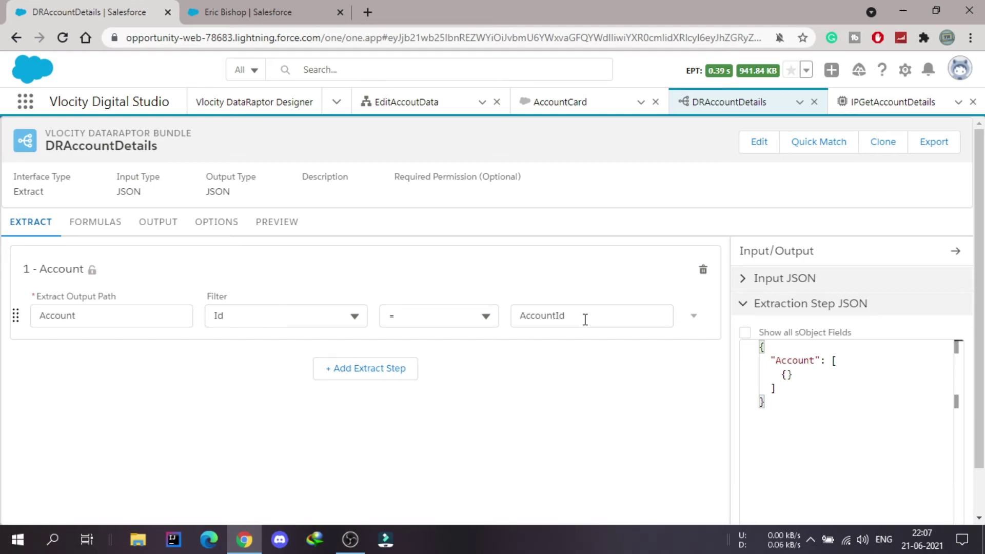
{"action": "left_click", "coordinate": [692, 318]}
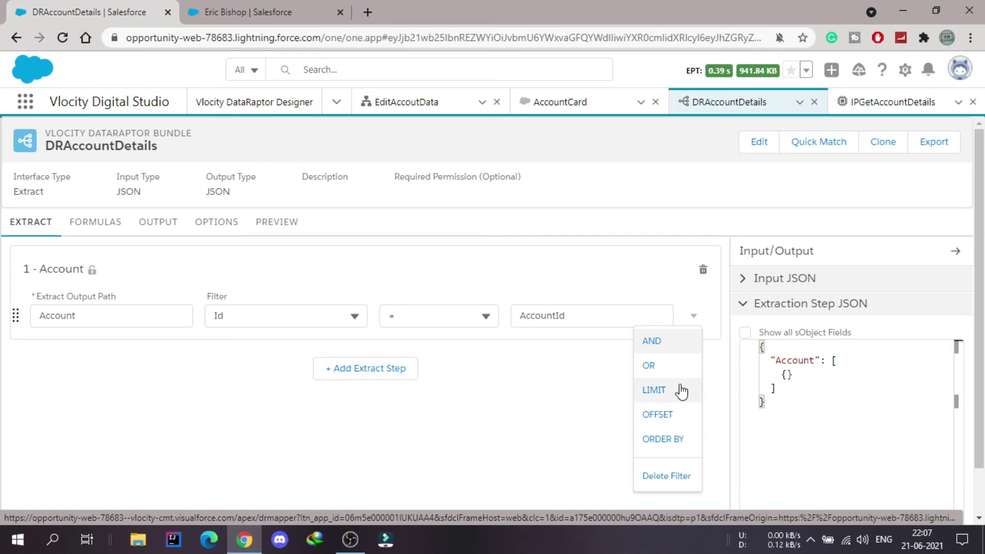
{"action": "left_click", "coordinate": [515, 406]}
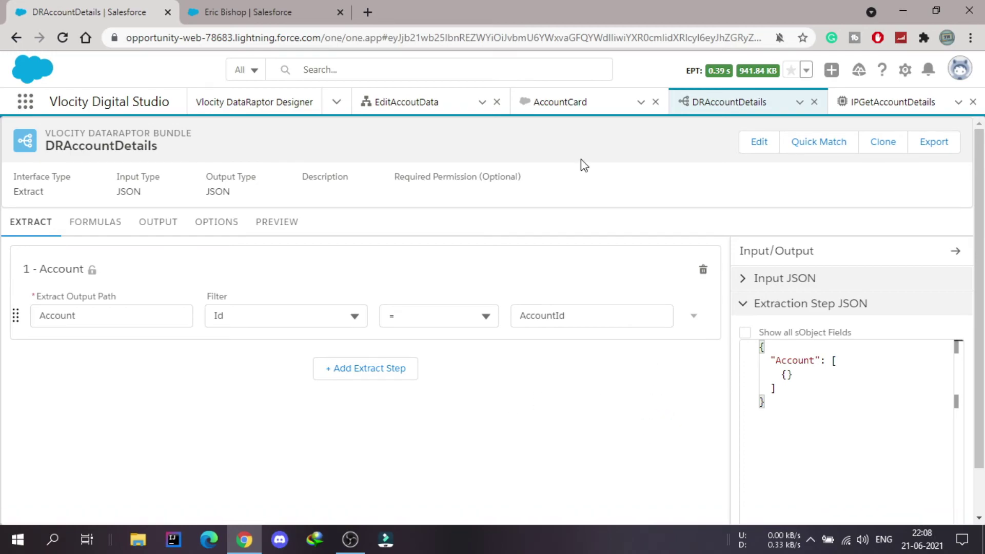
- Launch the Omniscript from the card menu on the third account's record and examine its Account Phone and Account Website fields
{"action": "left_click", "coordinate": [262, 2]}
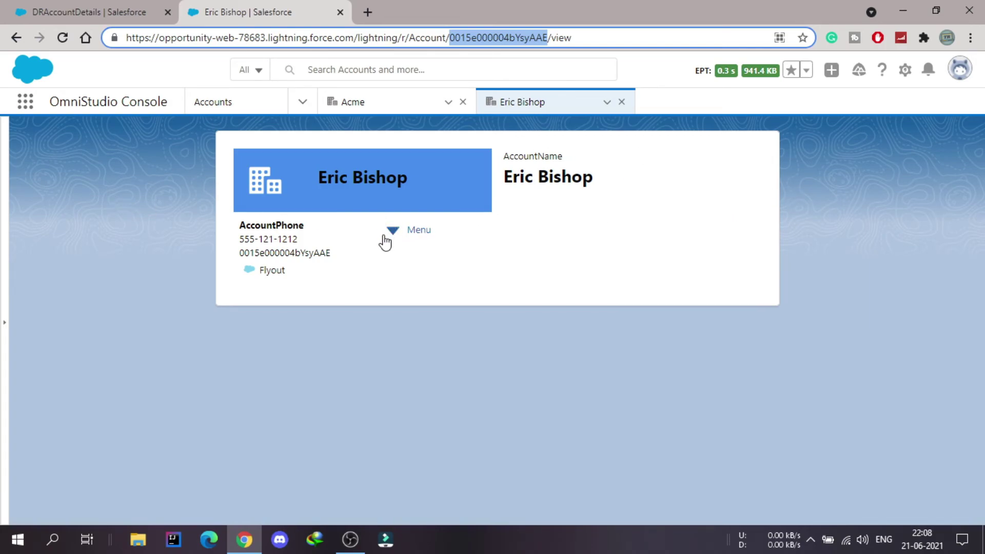
{"action": "left_click", "coordinate": [399, 234]}
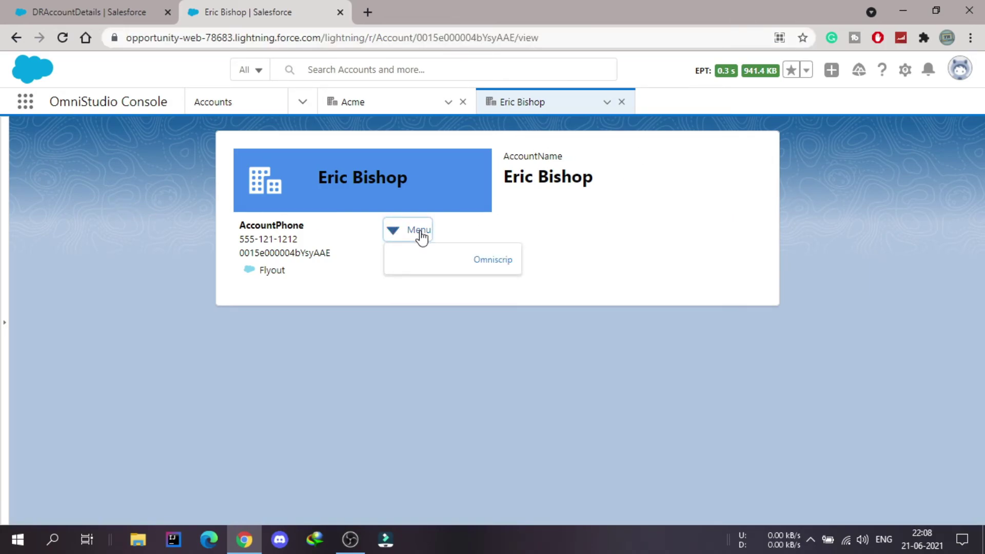
{"action": "left_click", "coordinate": [490, 262]}
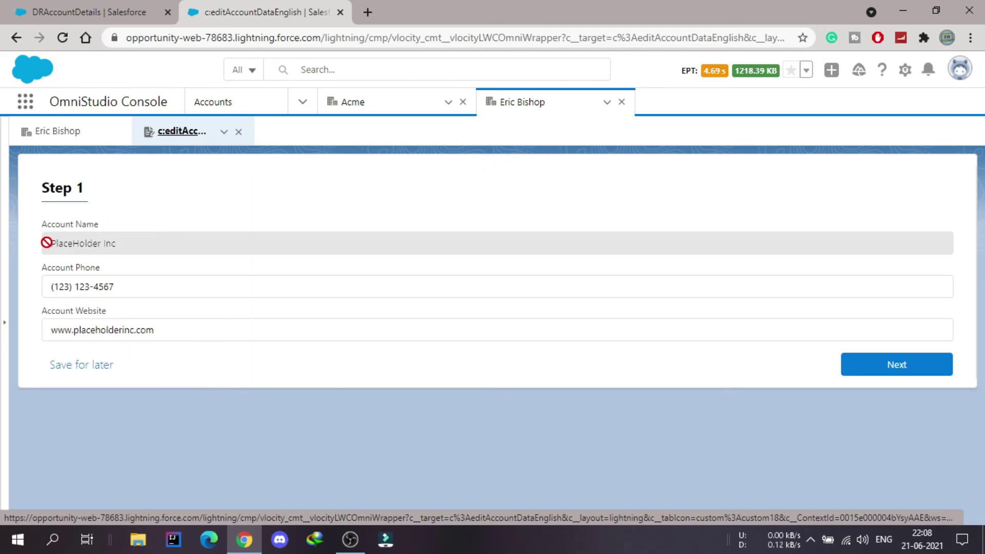
{"action": "left_click_drag", "start_coordinate": [44, 256], "coordinate": [266, 323]}
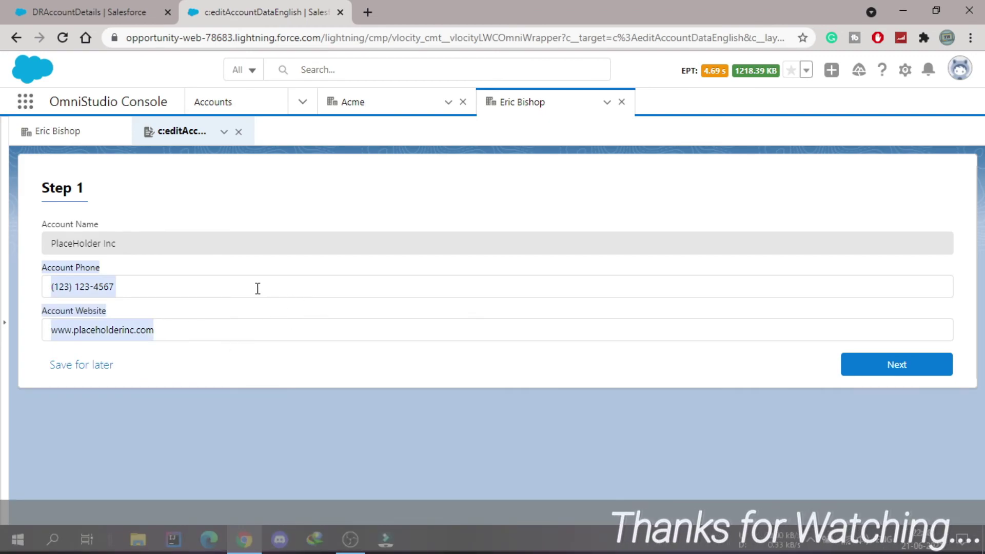
{"action": "left_click", "coordinate": [413, 168]}
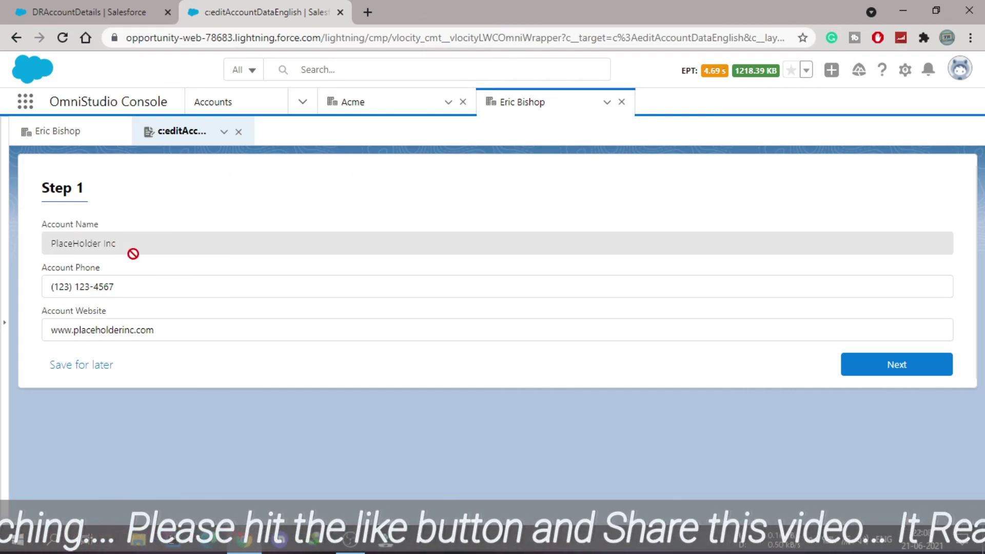